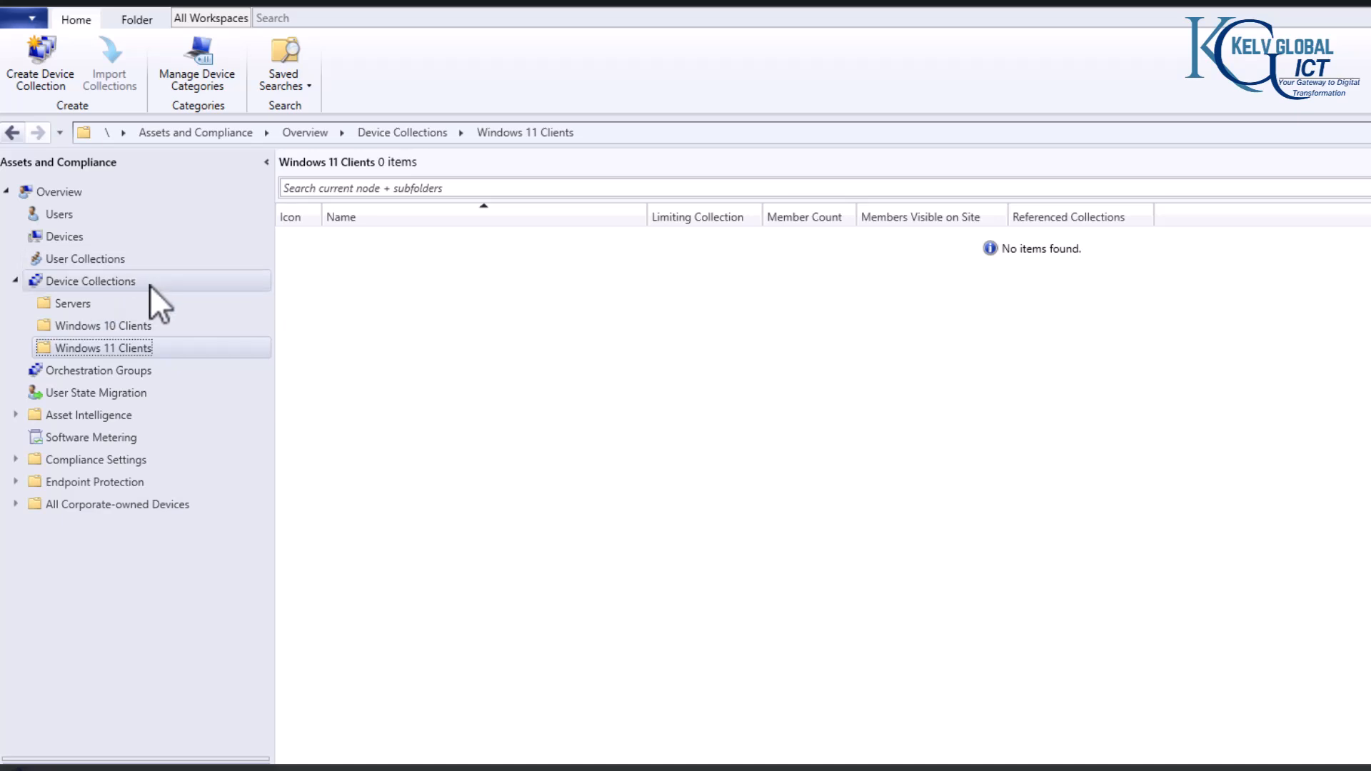
pyautogui.rightClick(114, 286)
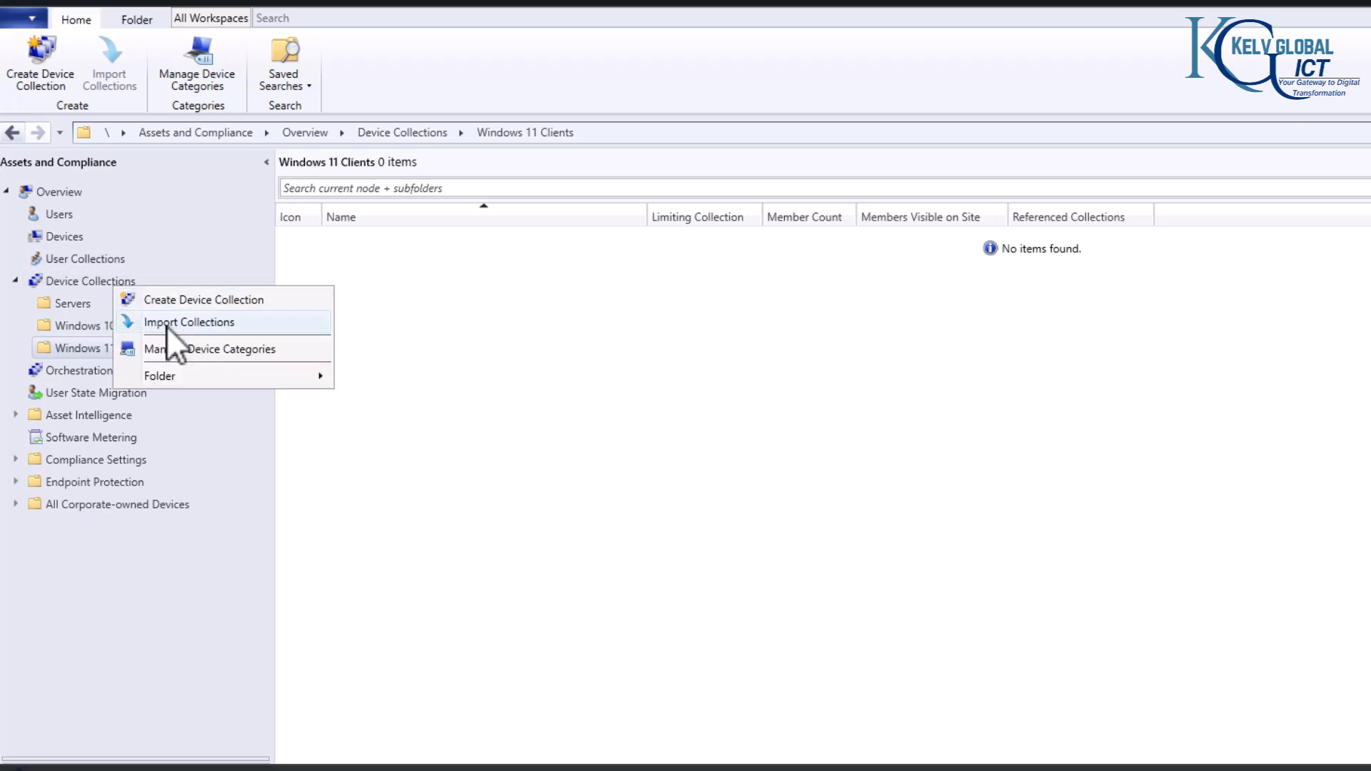
pyautogui.moveTo(200, 383)
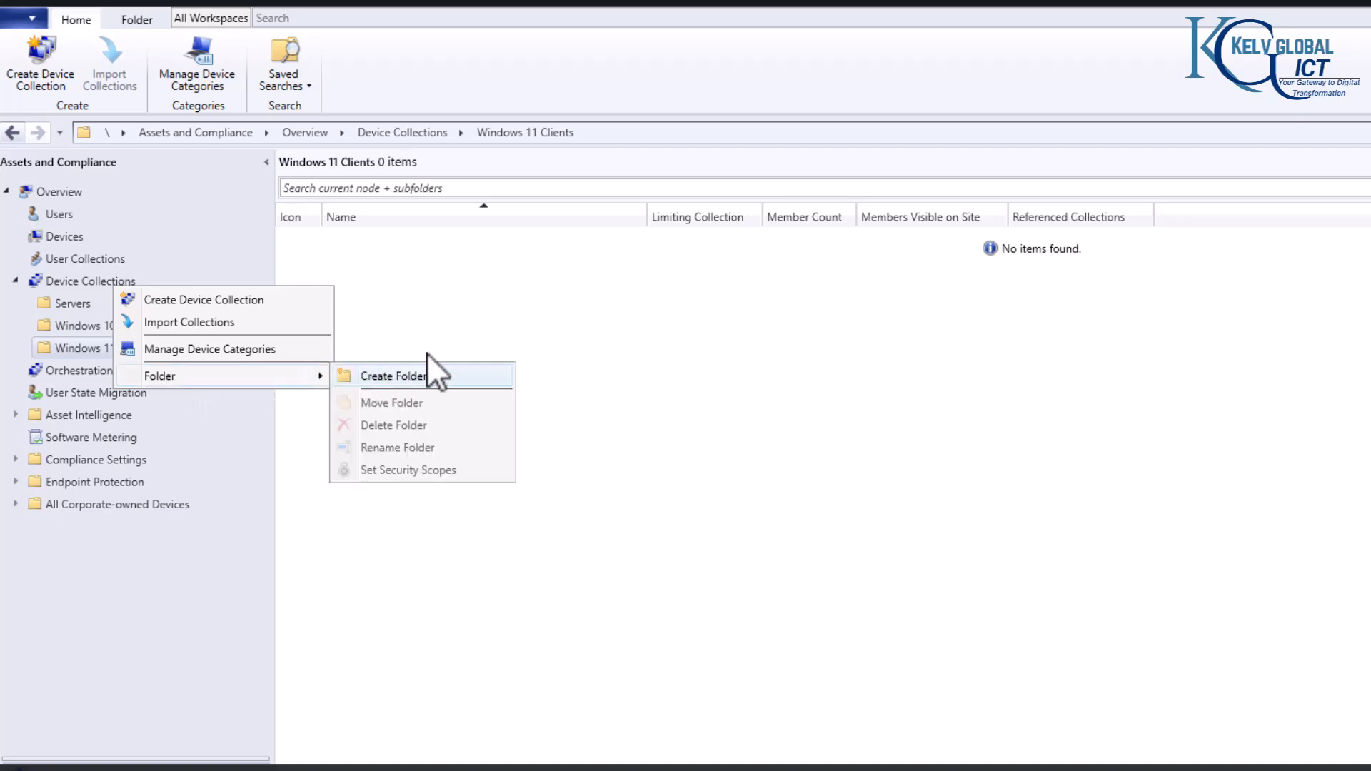
pyautogui.click(469, 298)
# Step: Start a new device collection in the Windows 11 Clients folder and name it Windows 11 Devices
pyautogui.click(106, 350)
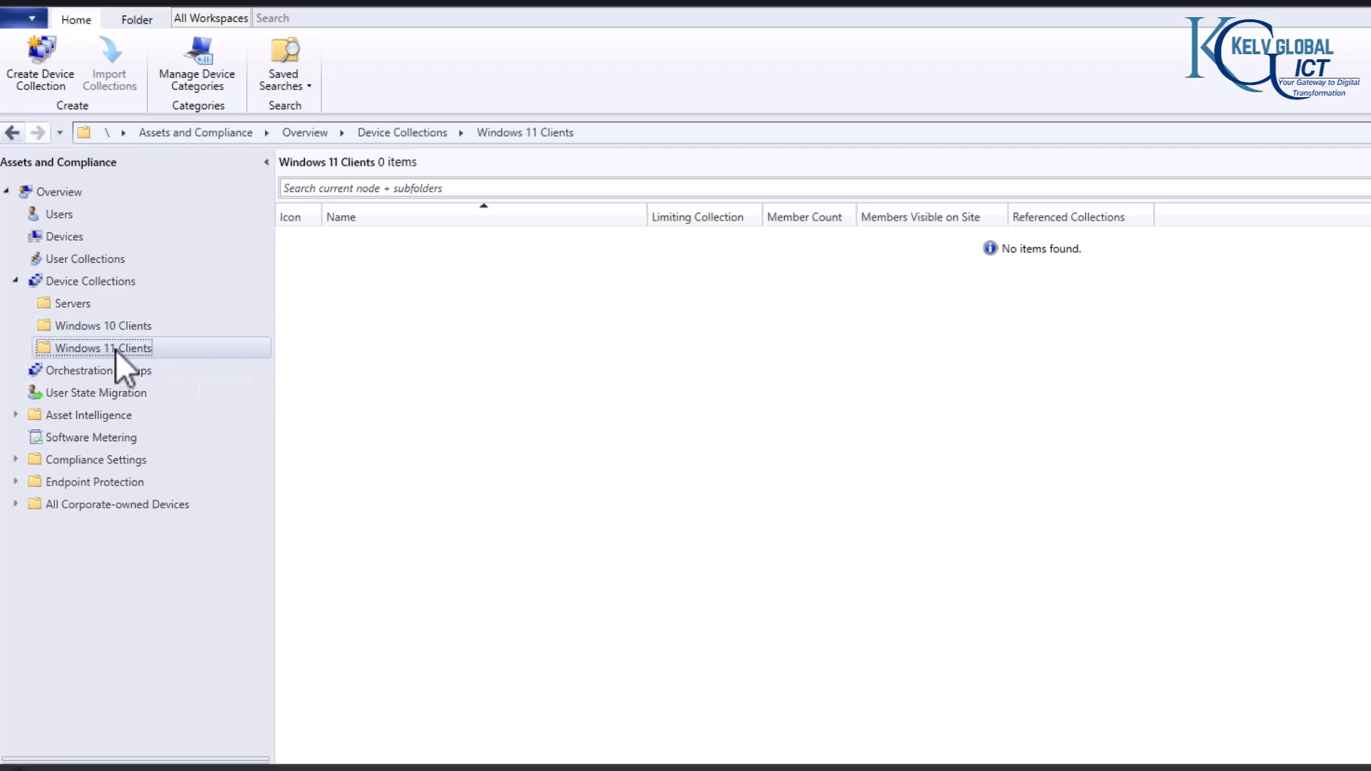
pyautogui.rightClick(377, 282)
pyautogui.click(443, 297)
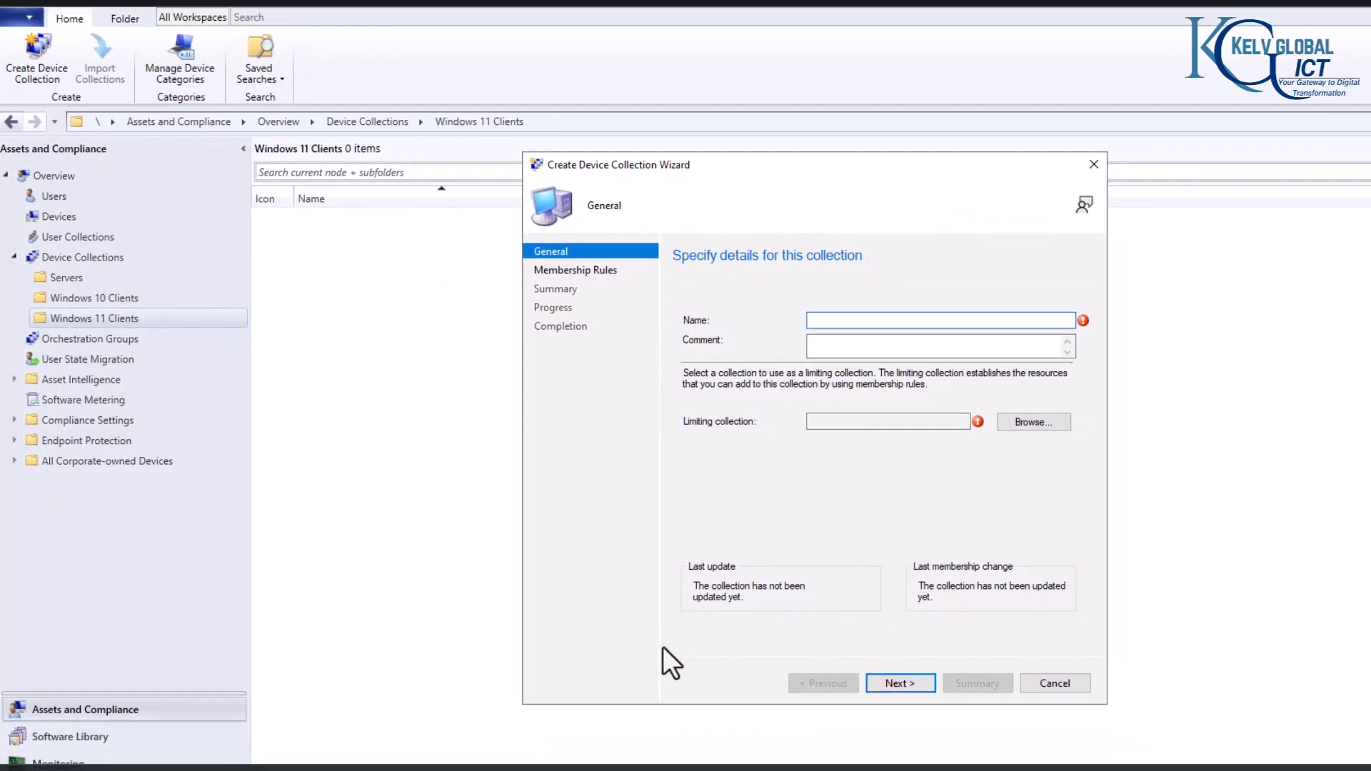
pyautogui.click(823, 318)
pyautogui.write('Windows 11 Devices')
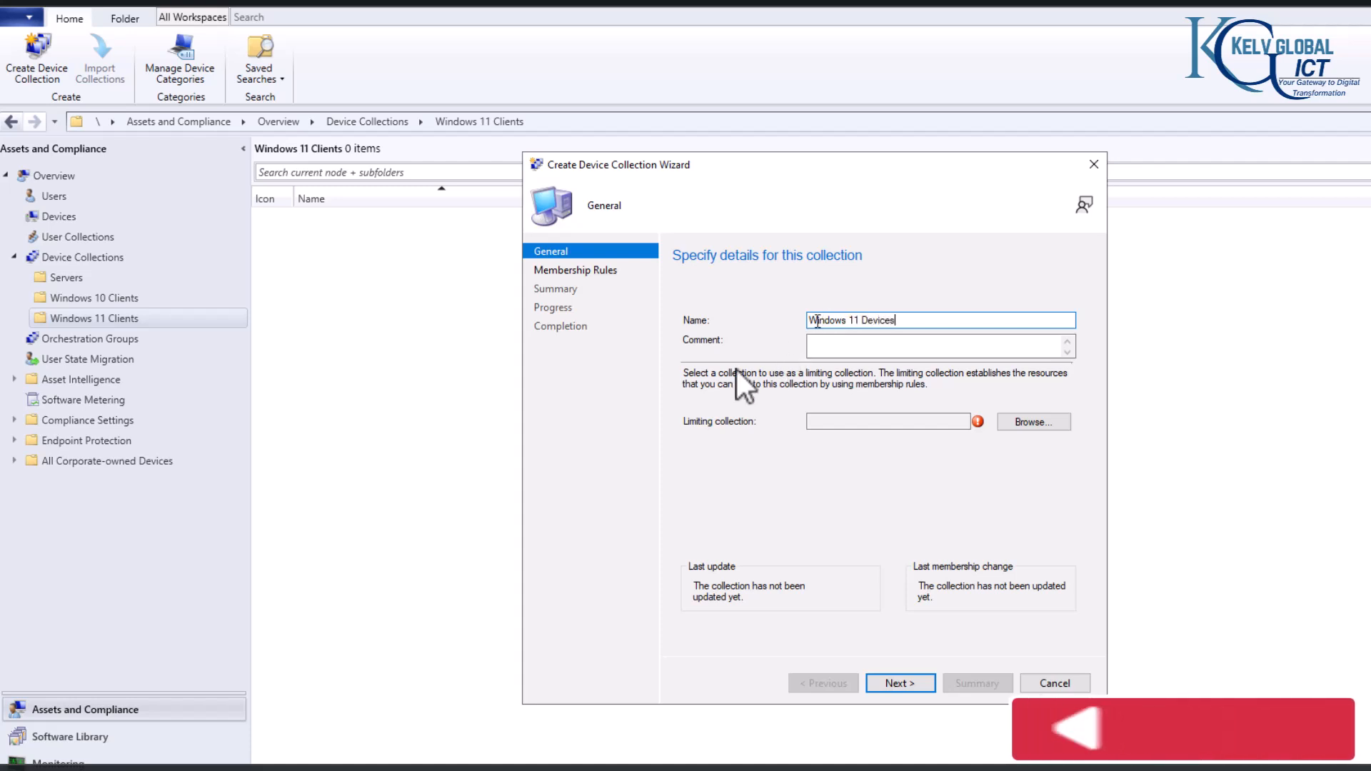
# Step: Add a comment to the collection reading "Created by" followed by the creator's full name
pyautogui.click(857, 347)
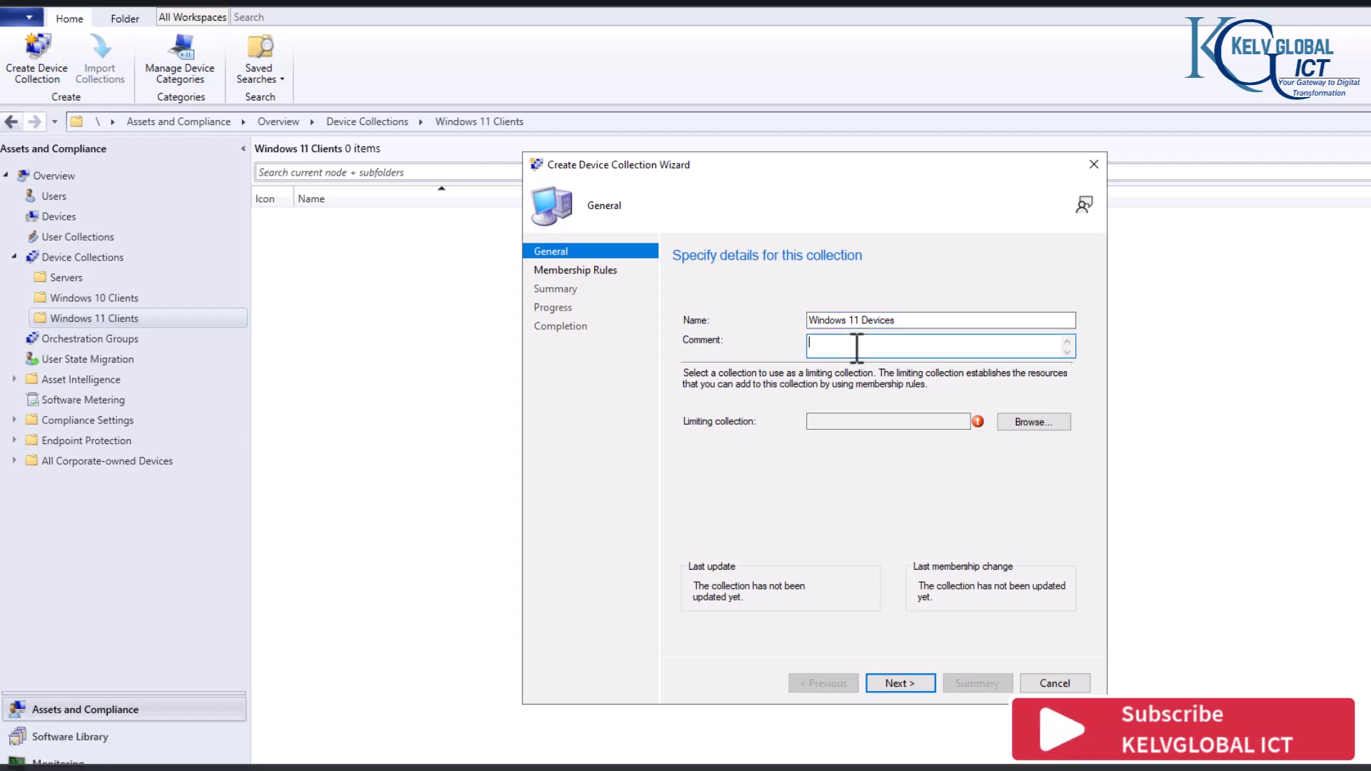
pyautogui.write('Created by Kelvin ')
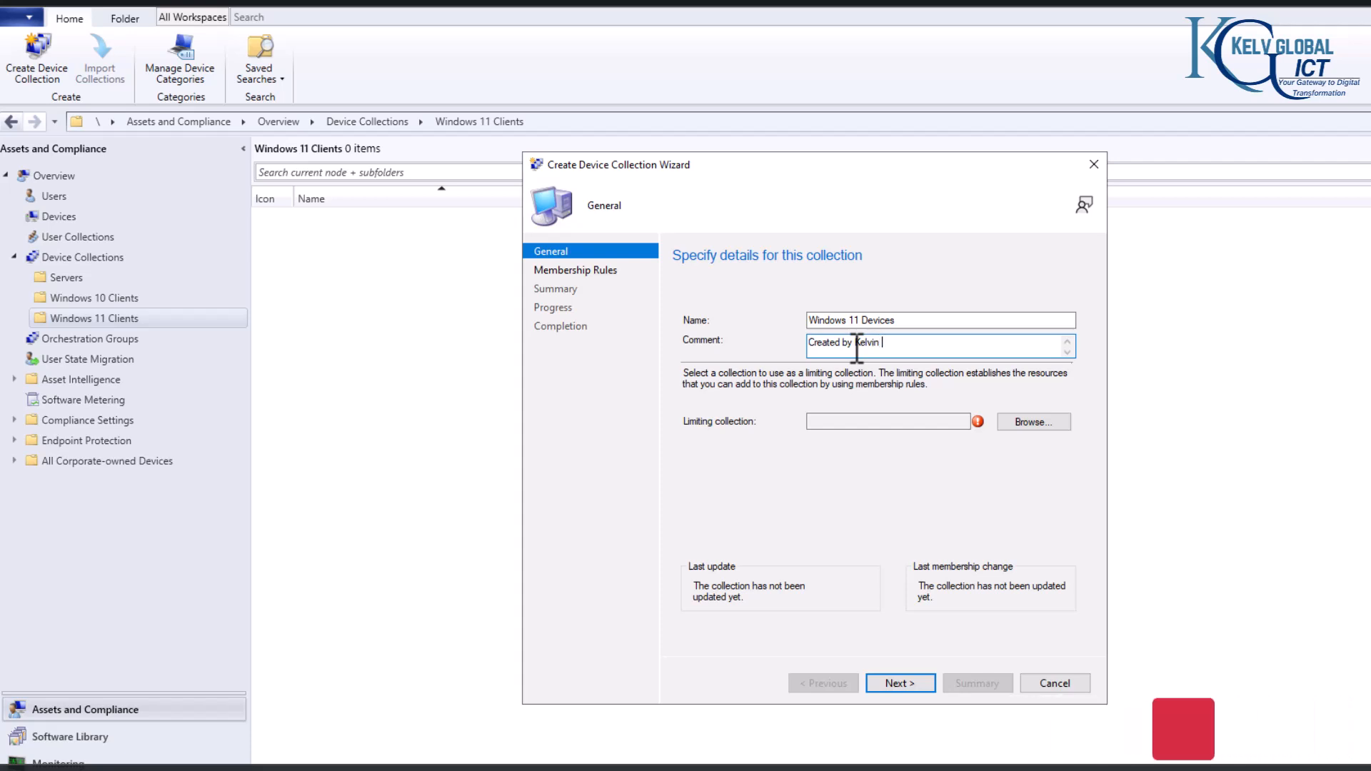
pyautogui.write('Johnson')
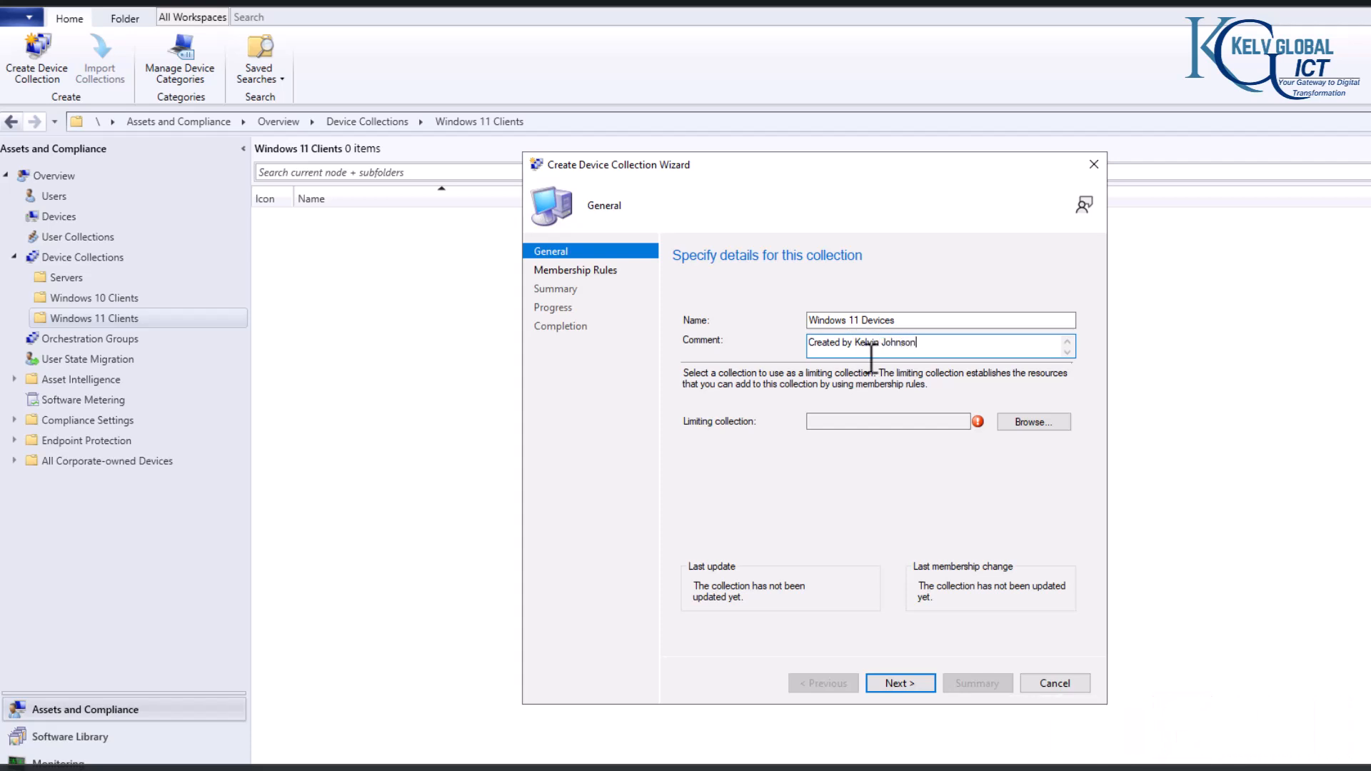
# Step: Set All Systems as the limiting collection and proceed to the membership rules
pyautogui.click(1014, 425)
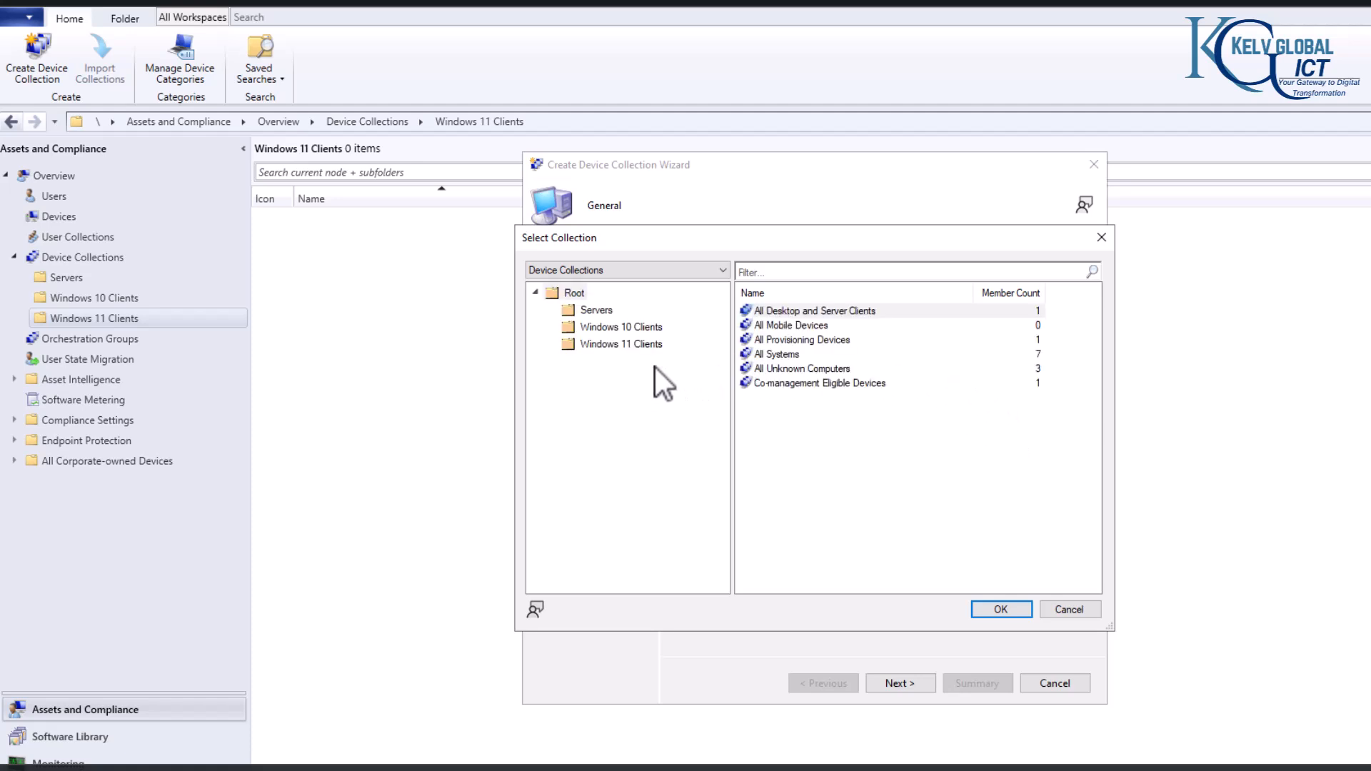
pyautogui.click(786, 355)
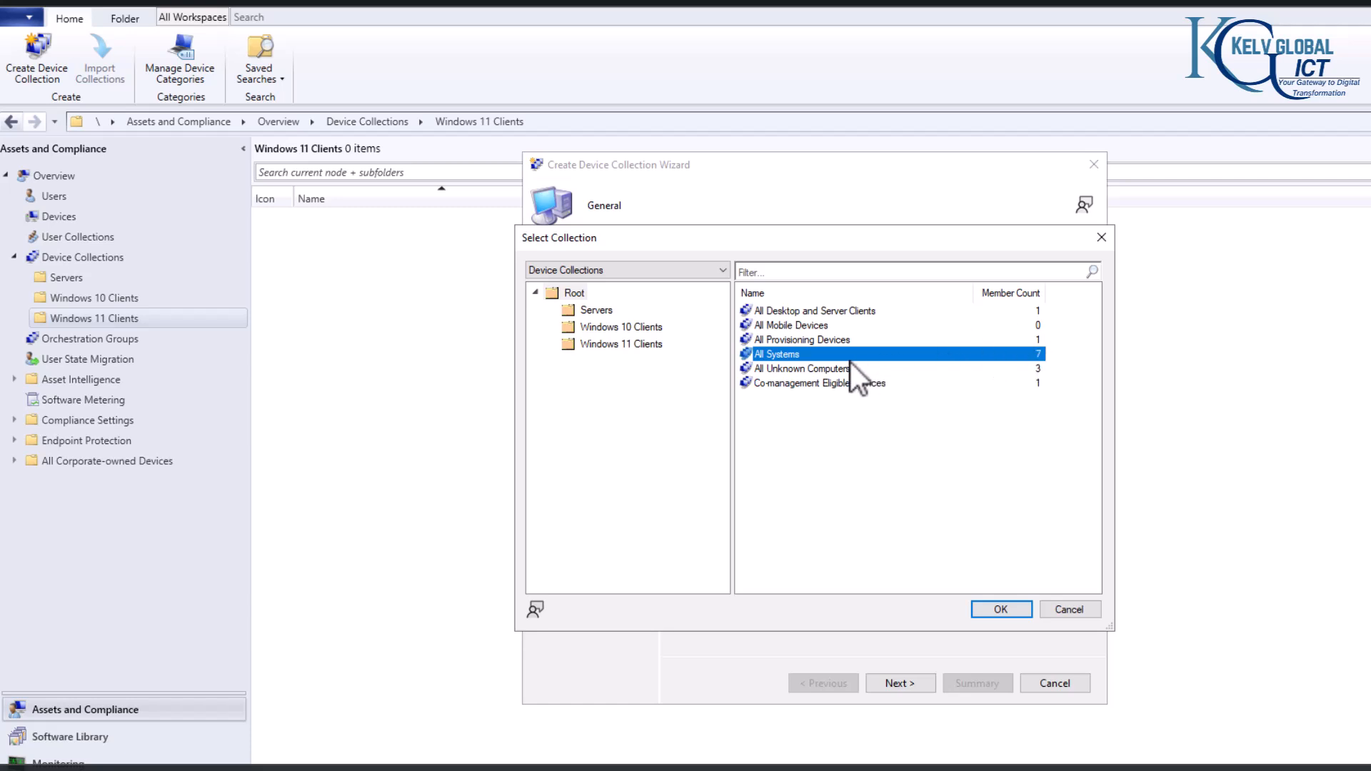
pyautogui.click(1005, 606)
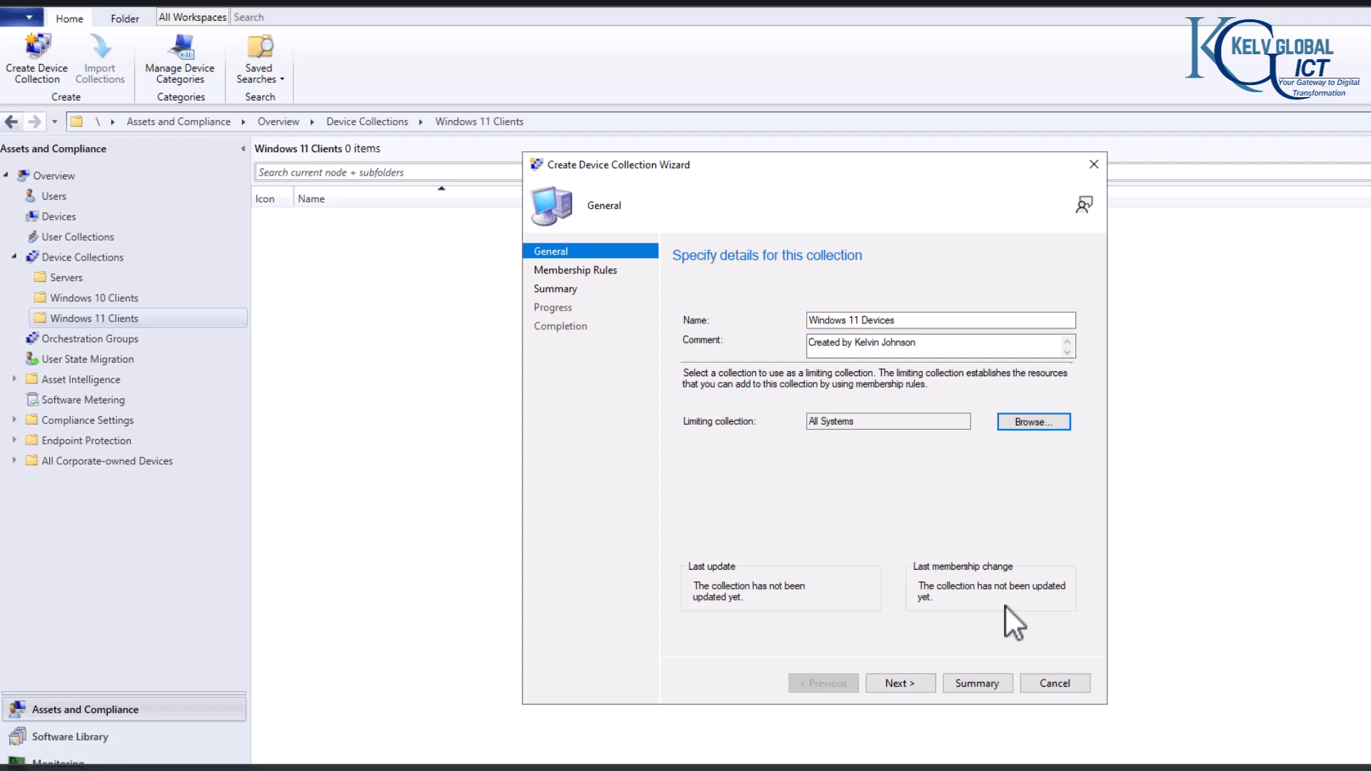
pyautogui.click(895, 683)
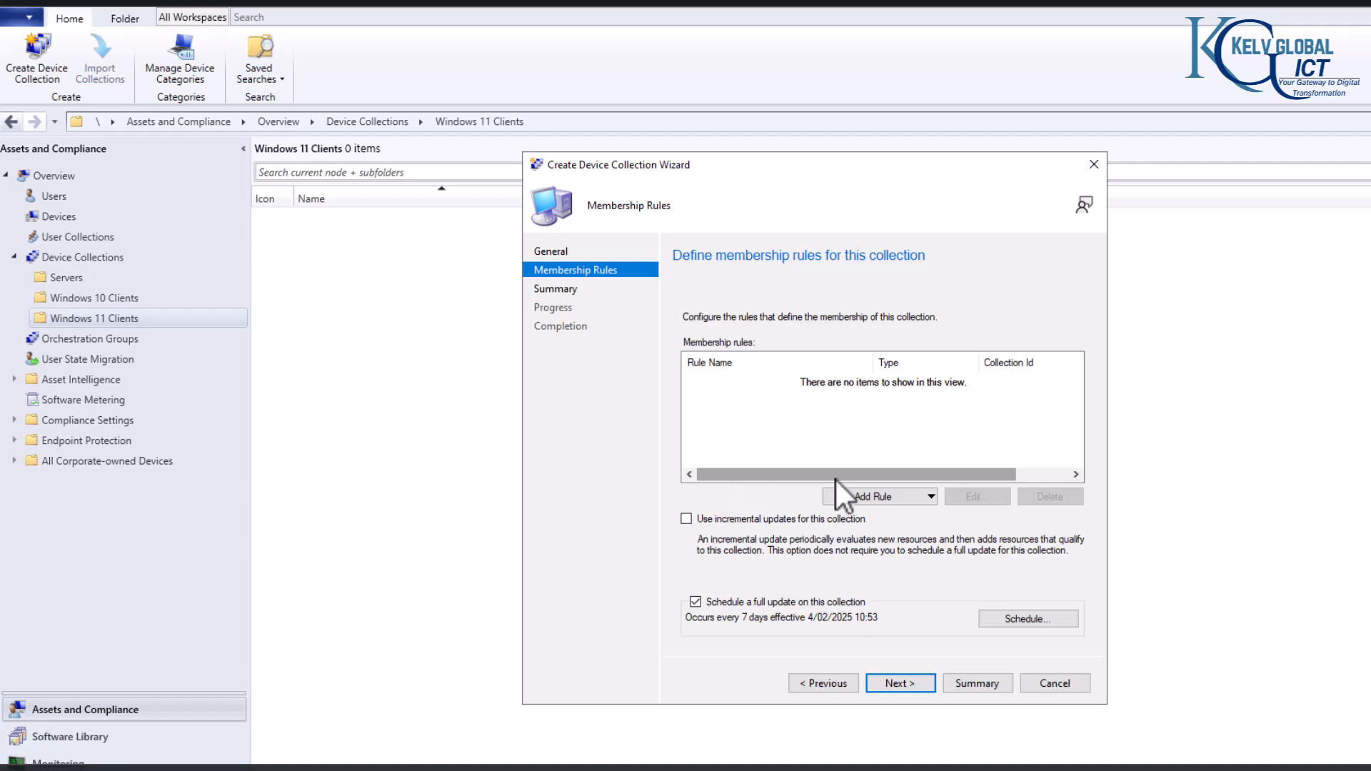
# Step: Add a query rule to the collection's membership rules and name it Windows-11-Rule
pyautogui.click(907, 498)
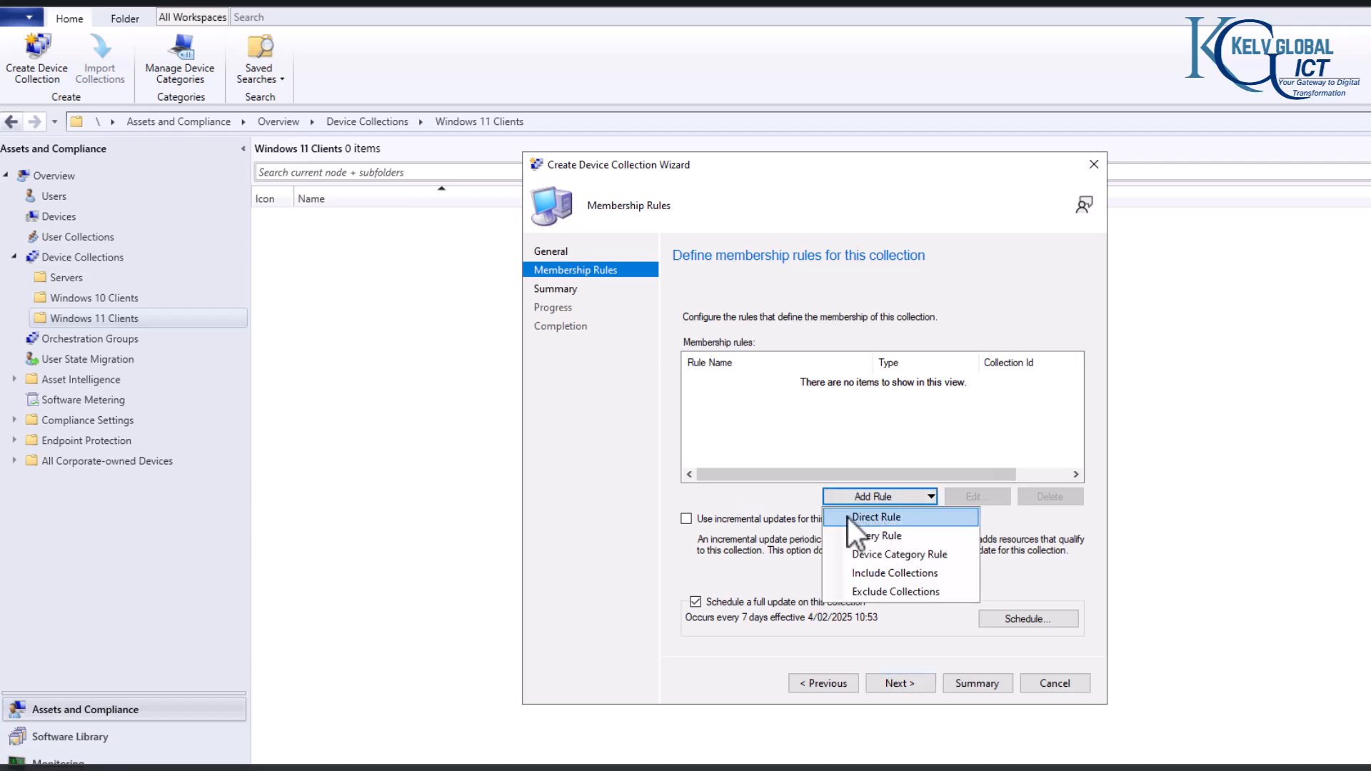
pyautogui.click(898, 537)
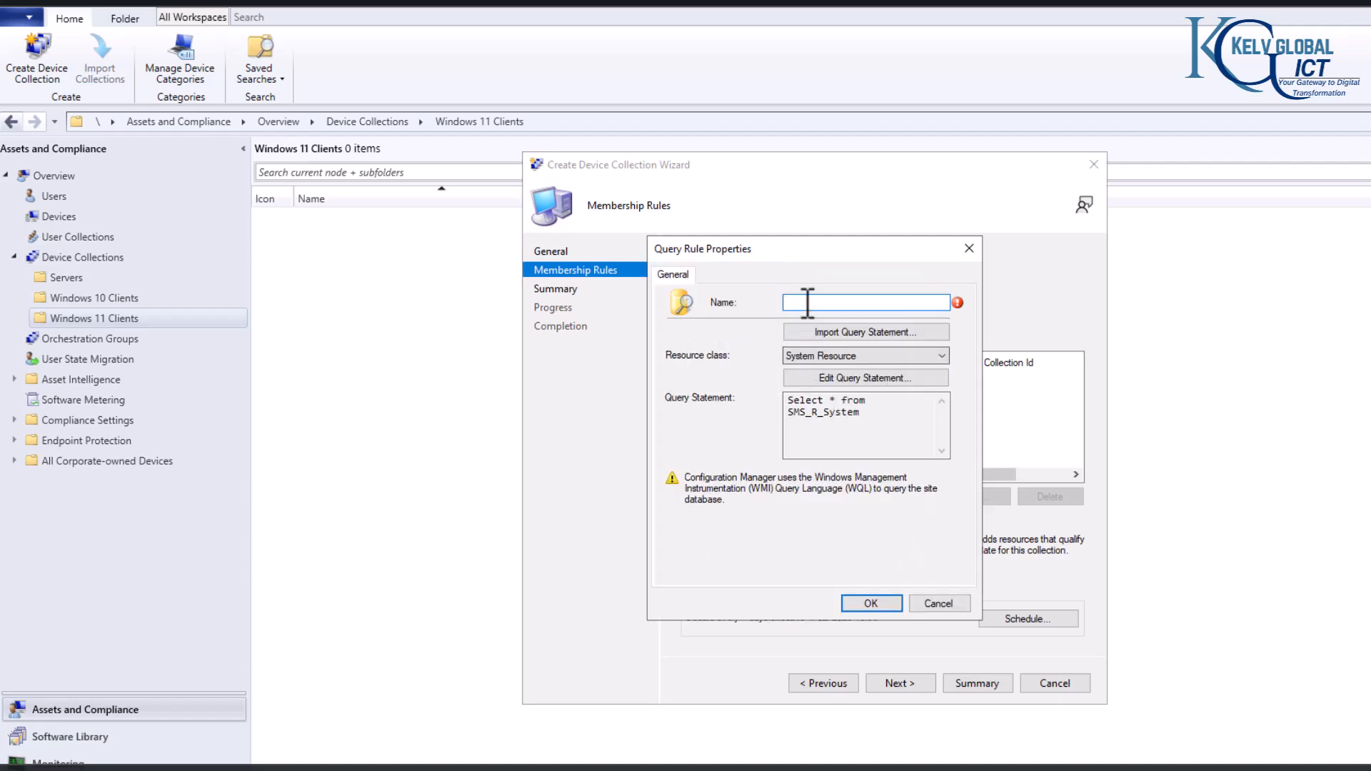
pyautogui.write('Windows-11-Rule')
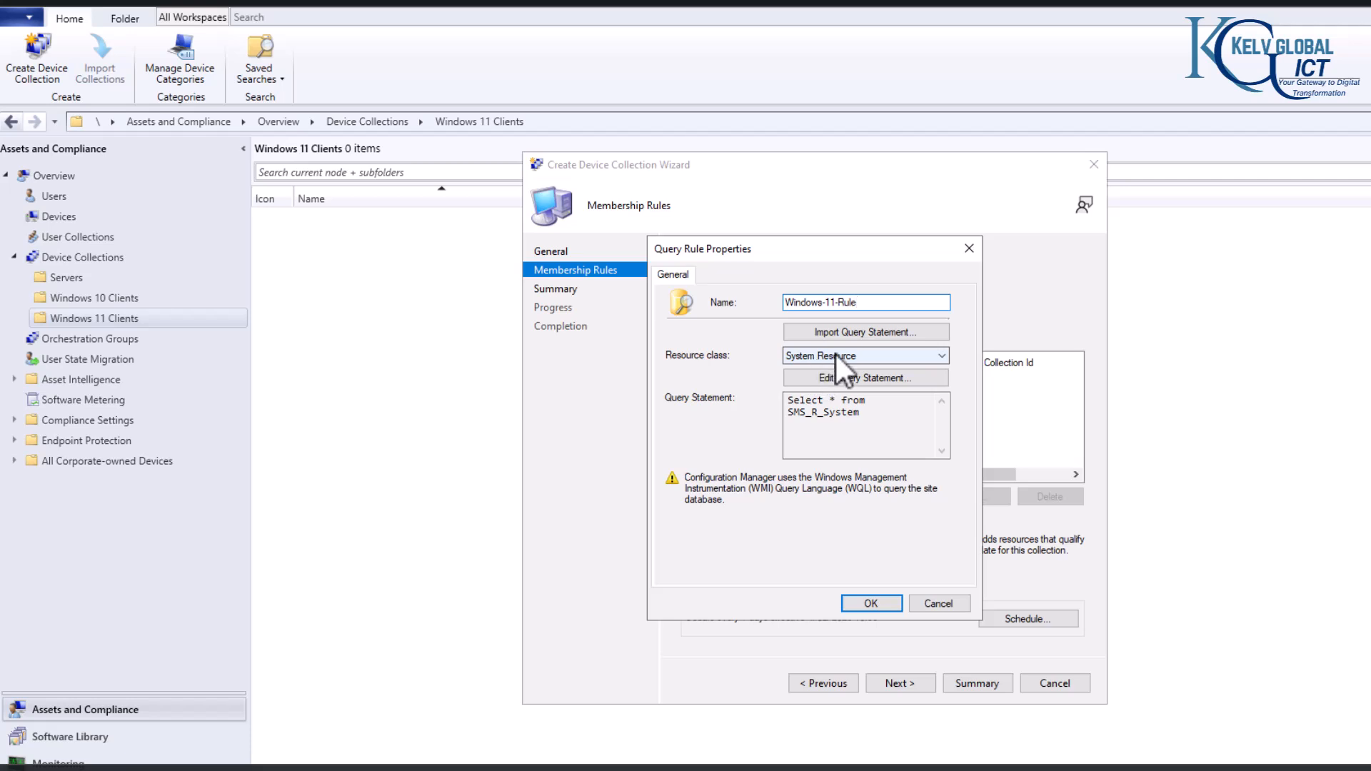
# Step: Edit the rule's query statement and start a new criterion for it
pyautogui.click(838, 381)
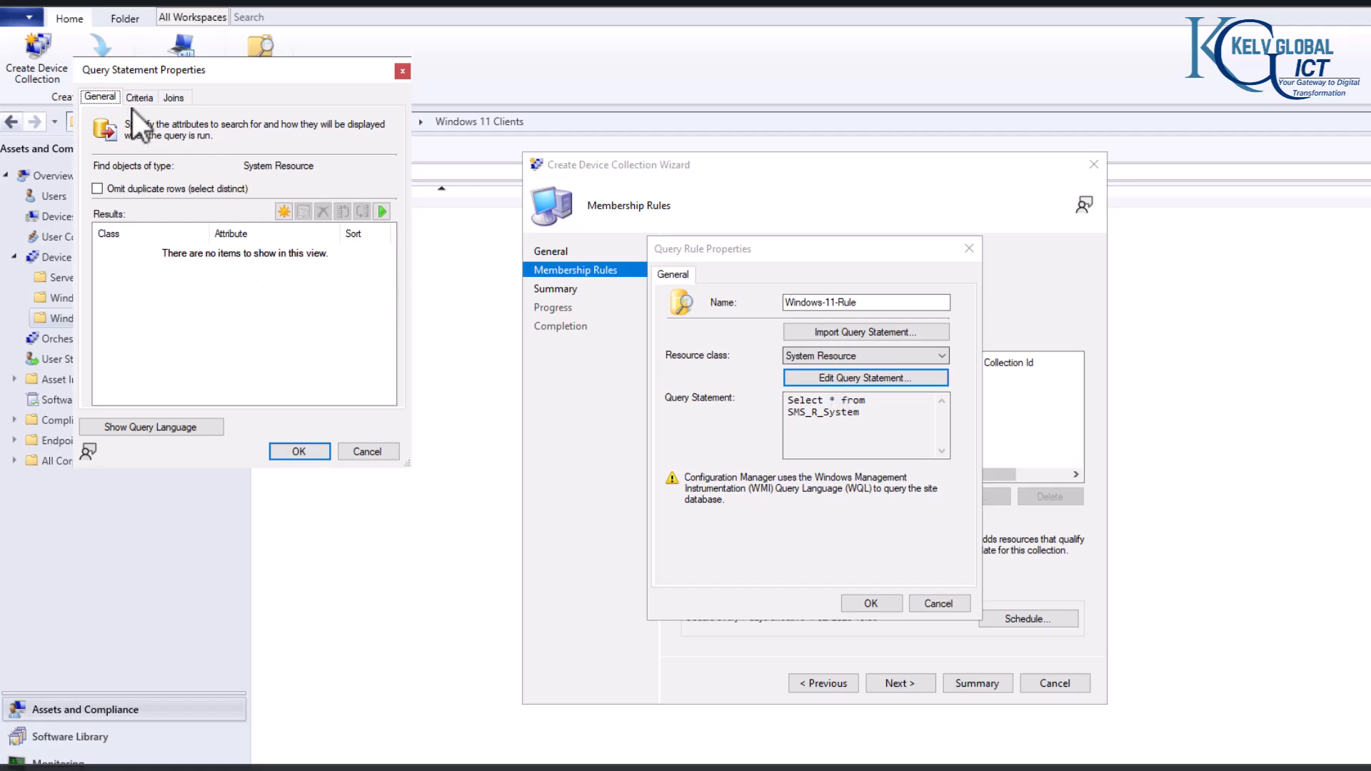
pyautogui.moveTo(153, 69); pyautogui.dragTo(337, 148)
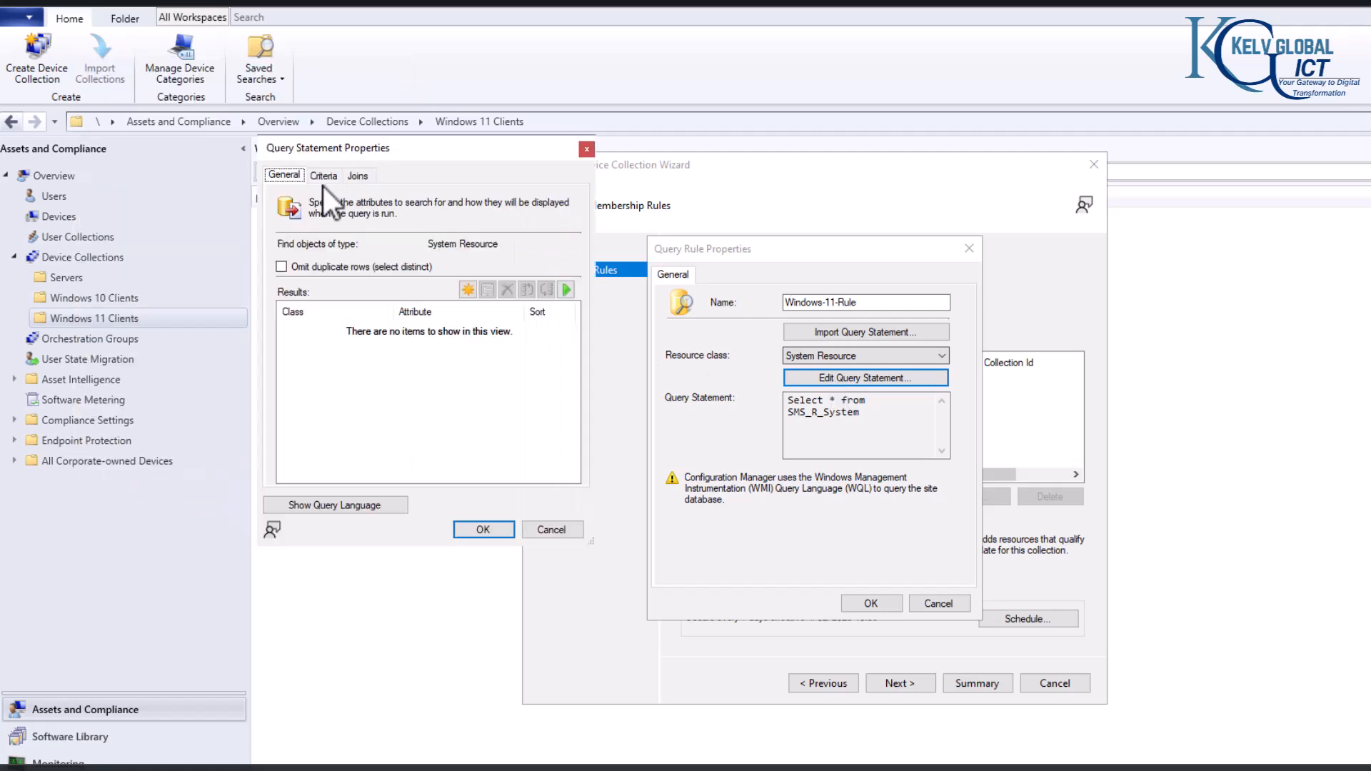
pyautogui.click(322, 175)
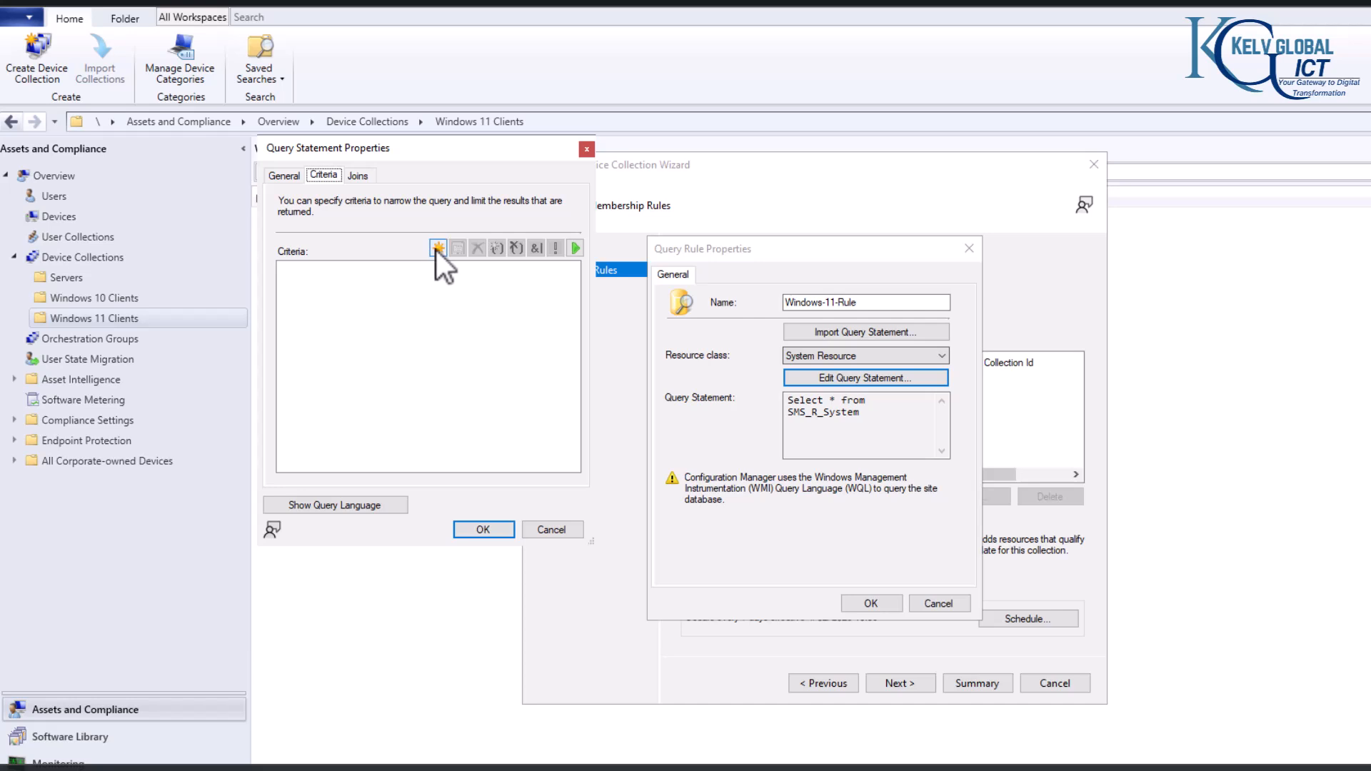
pyautogui.click(437, 248)
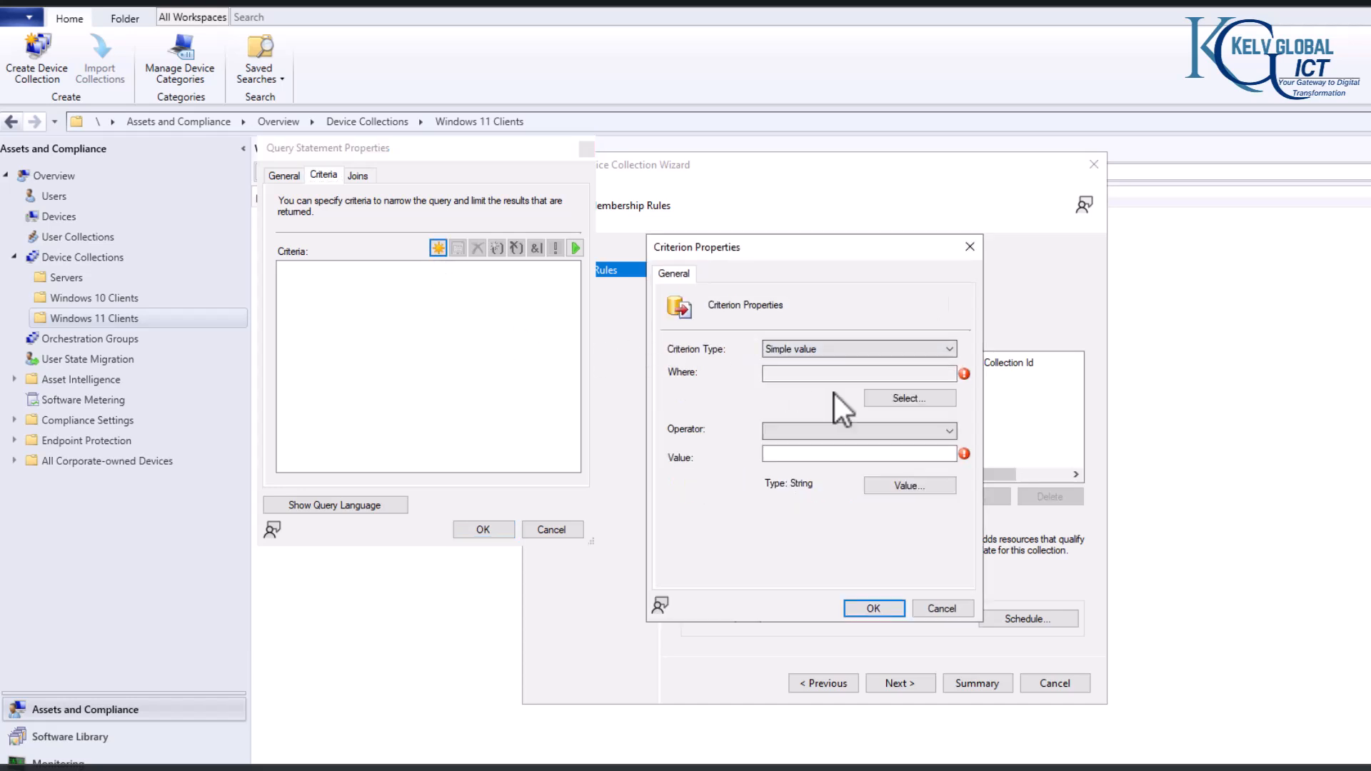
# Step: Set the criterion's attribute class to System Resource and its attribute to Operating System Name and Version
pyautogui.click(889, 400)
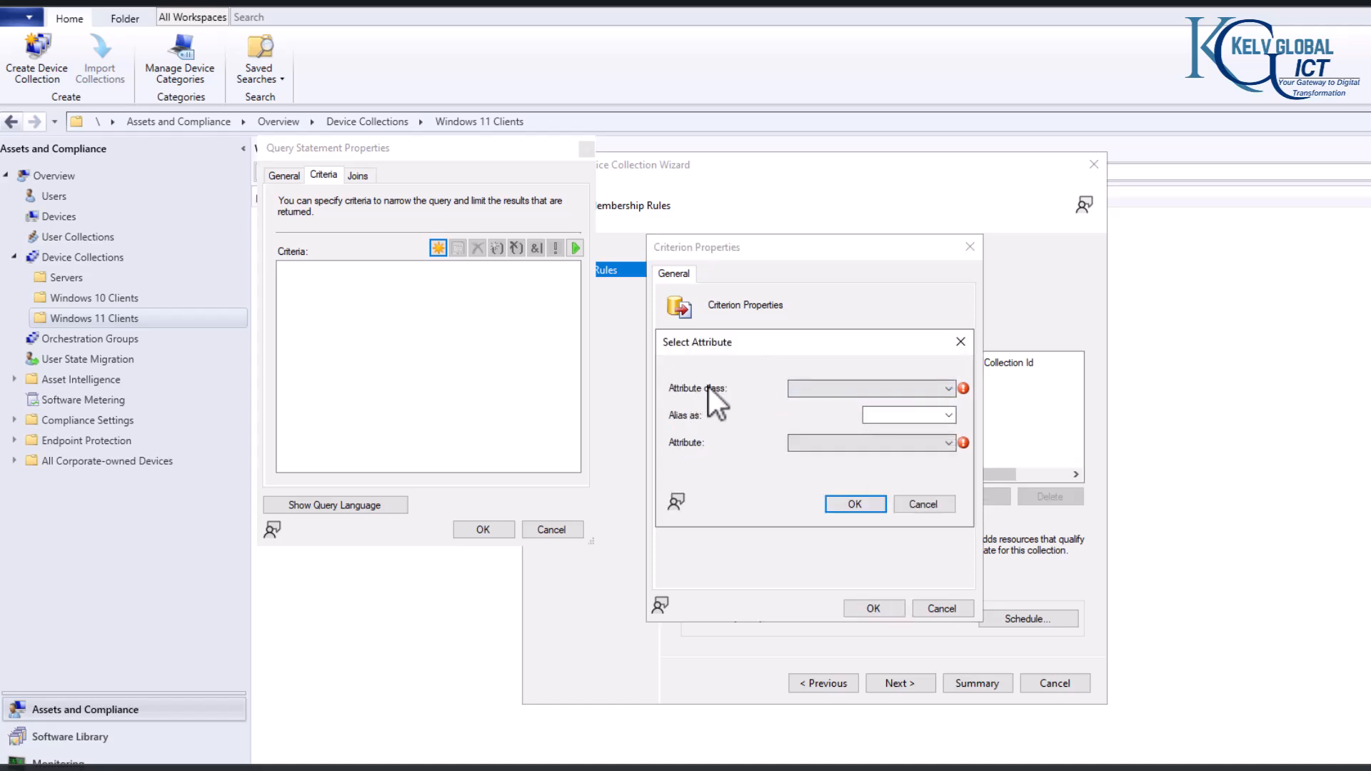
pyautogui.click(821, 386)
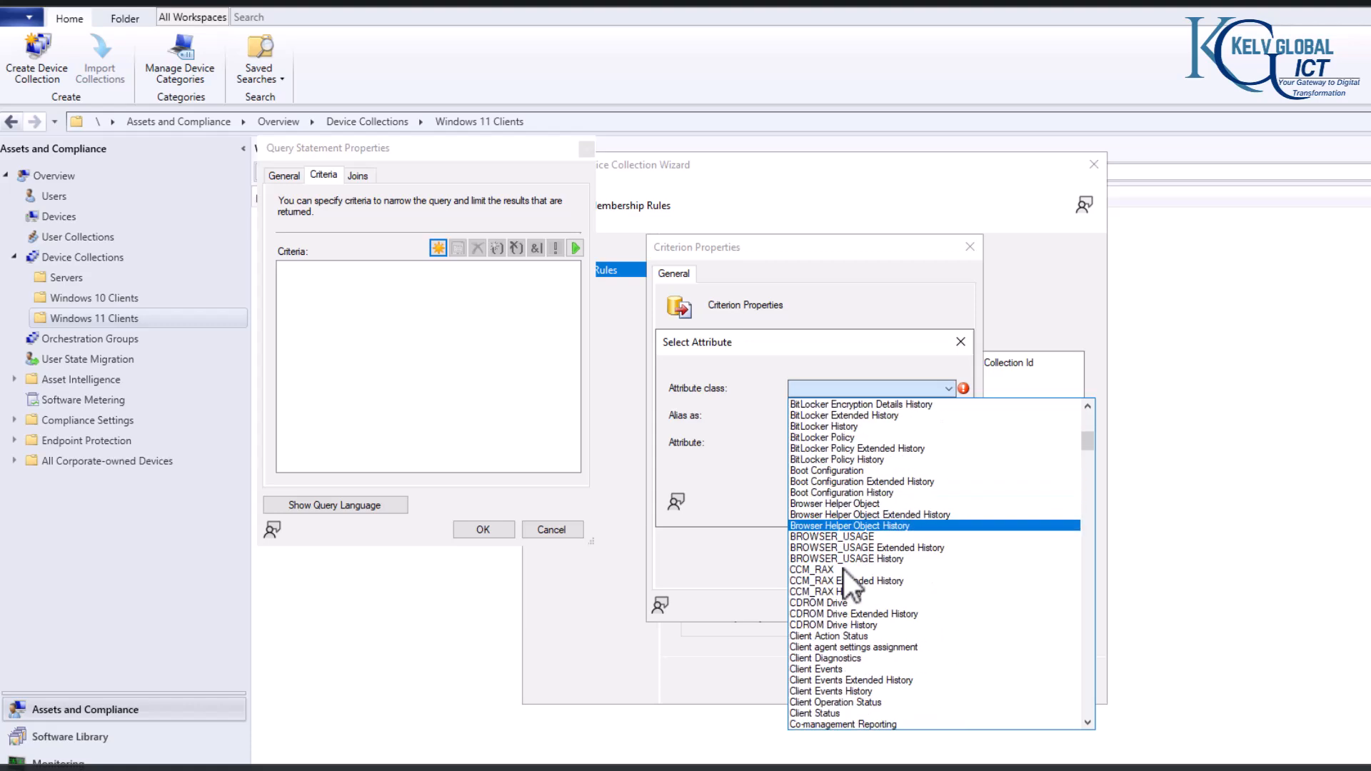
pyautogui.scroll(-4, 842, 568)
pyautogui.click(844, 602)
pyautogui.click(851, 386)
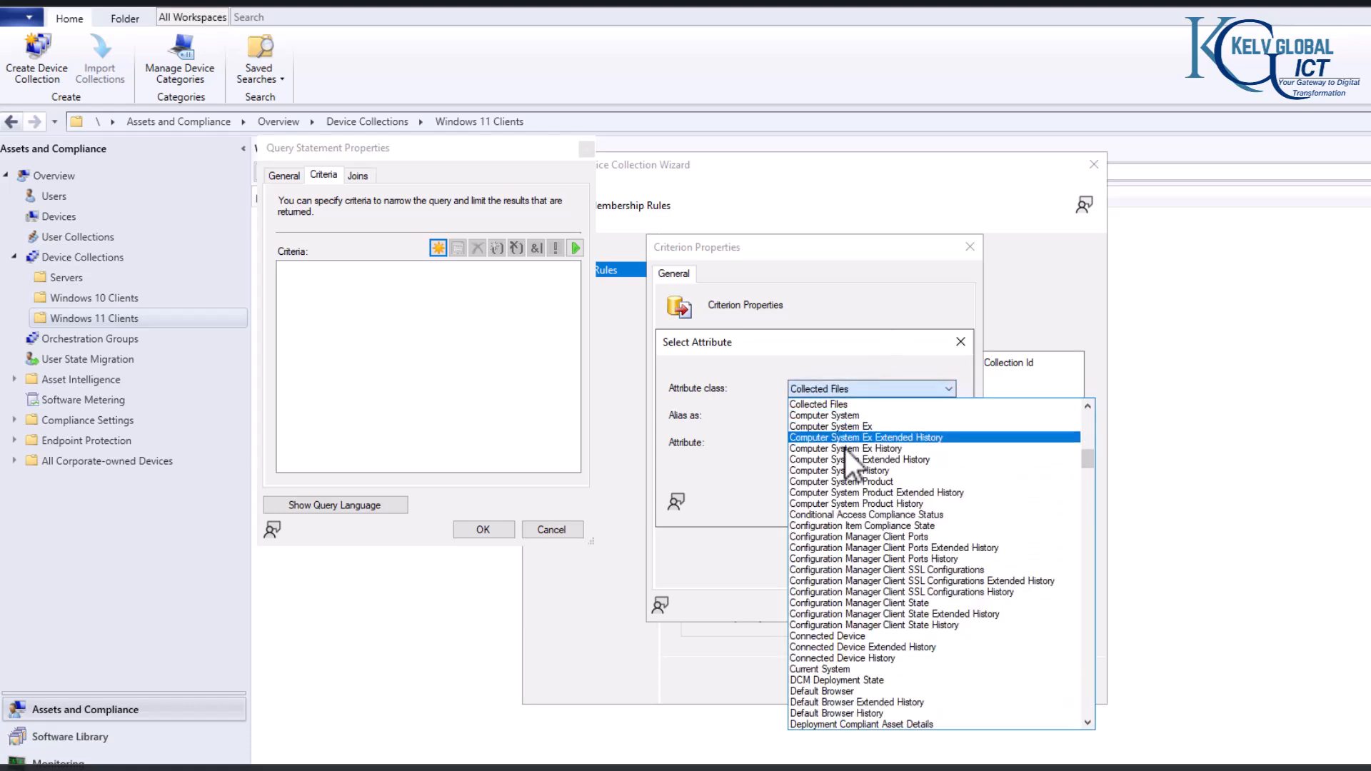
pyautogui.write('sys')
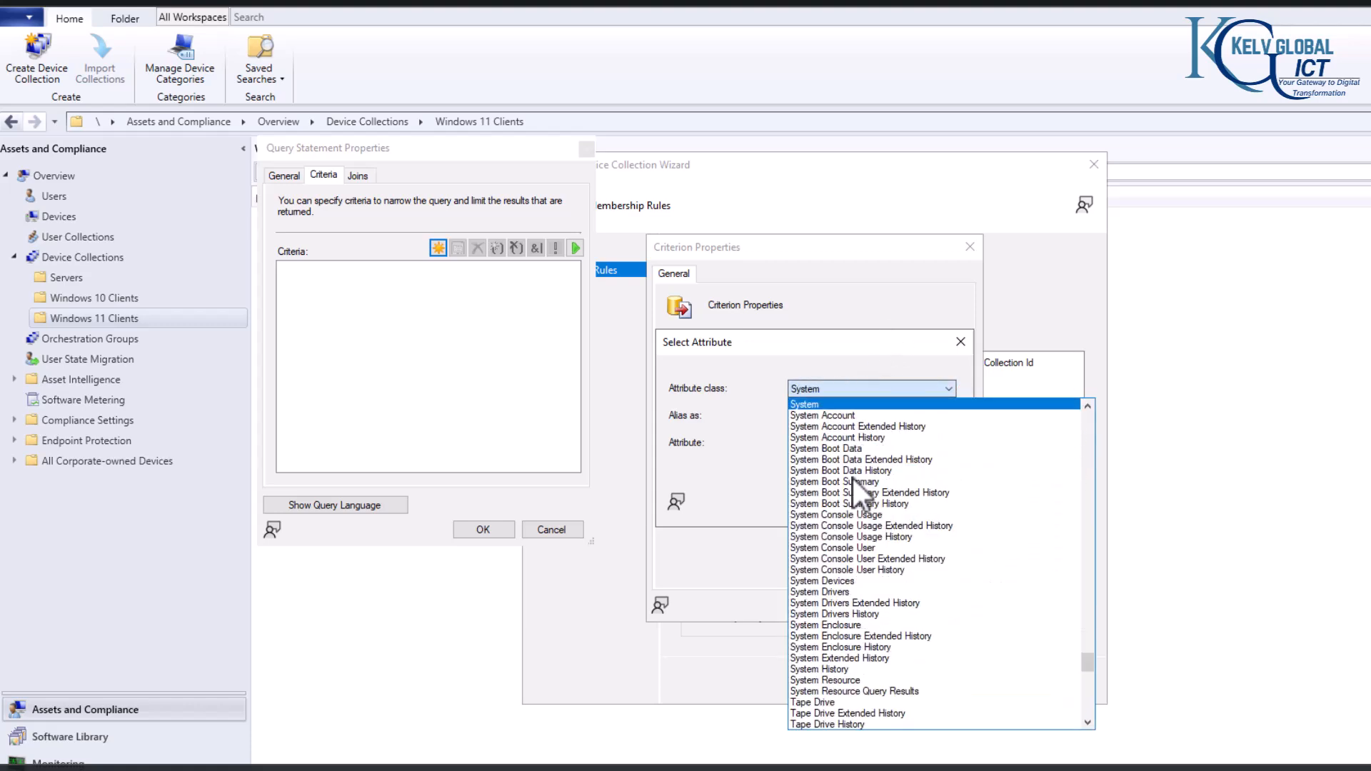
pyautogui.click(830, 681)
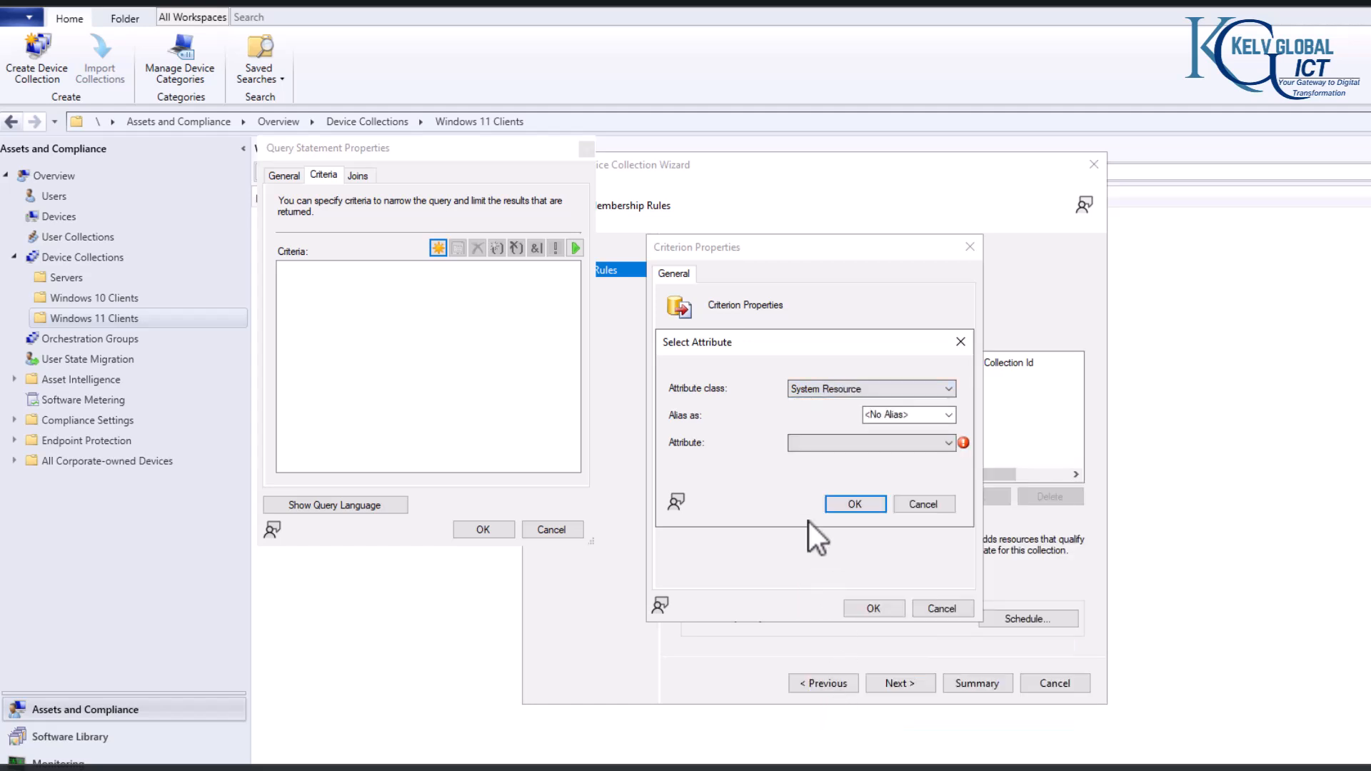
pyautogui.click(810, 442)
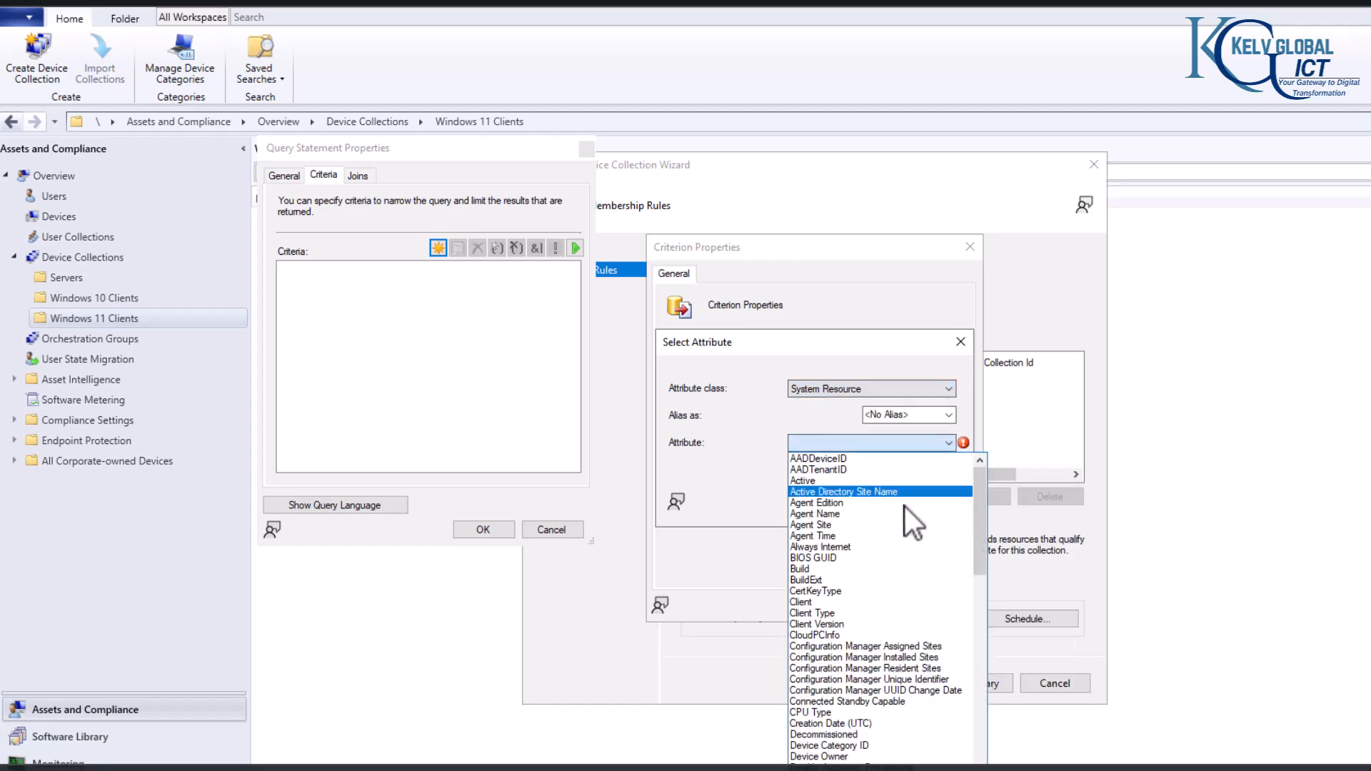
pyautogui.scroll(-7, 954, 531)
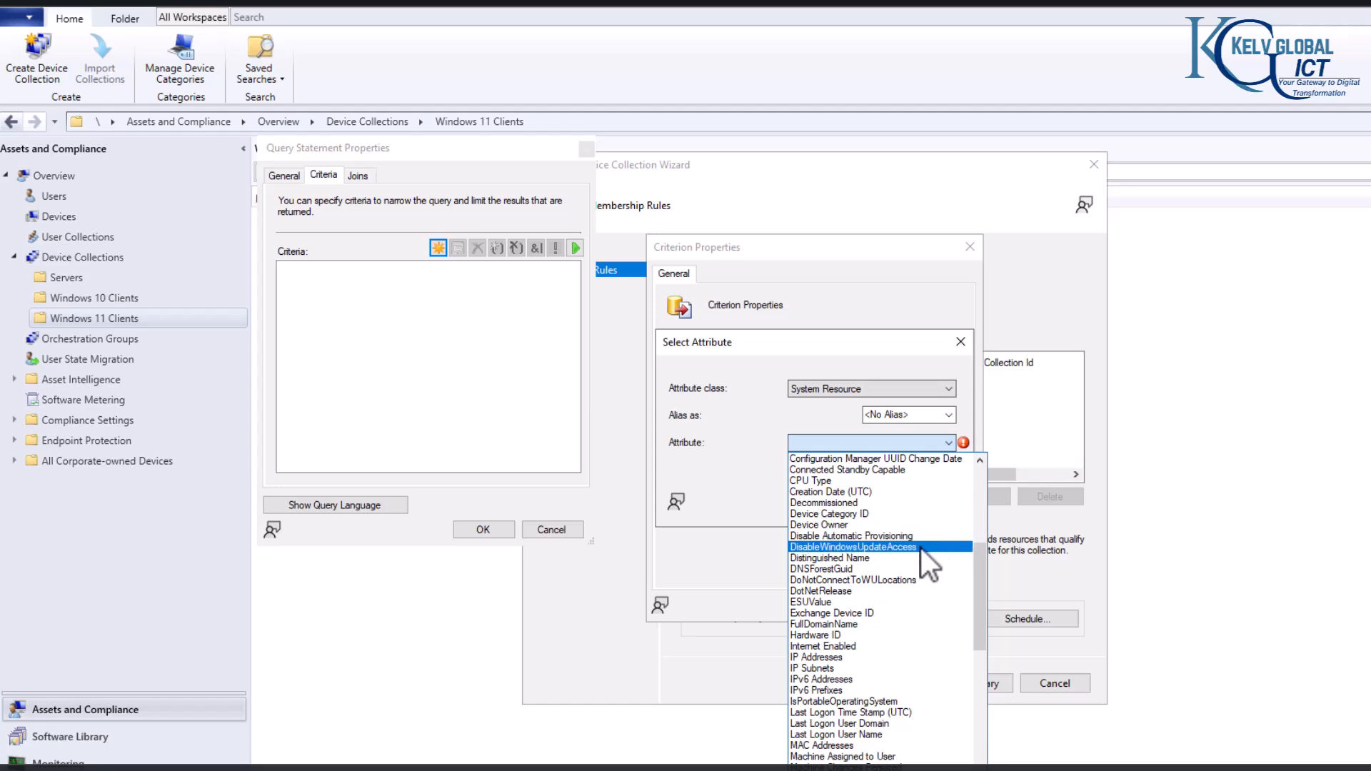
pyautogui.scroll(-5, 857, 567)
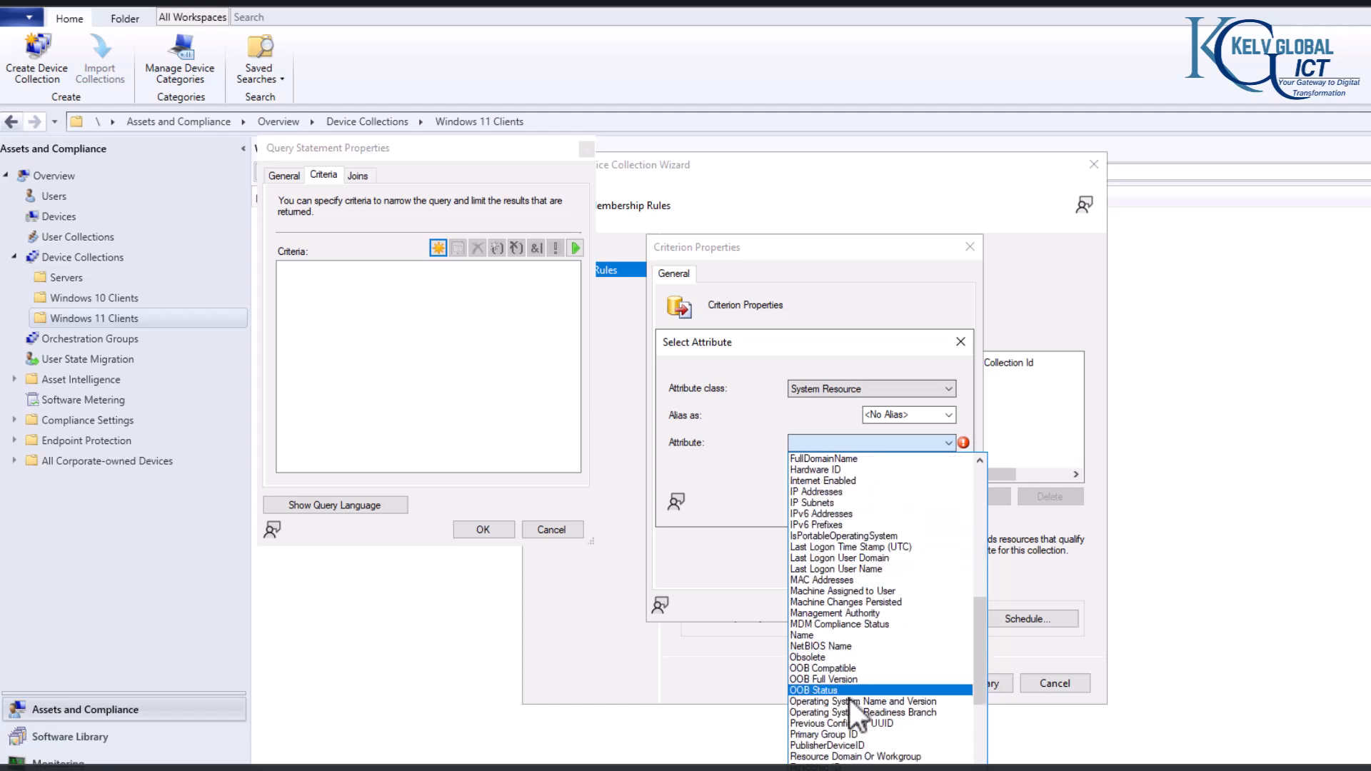
pyautogui.click(869, 701)
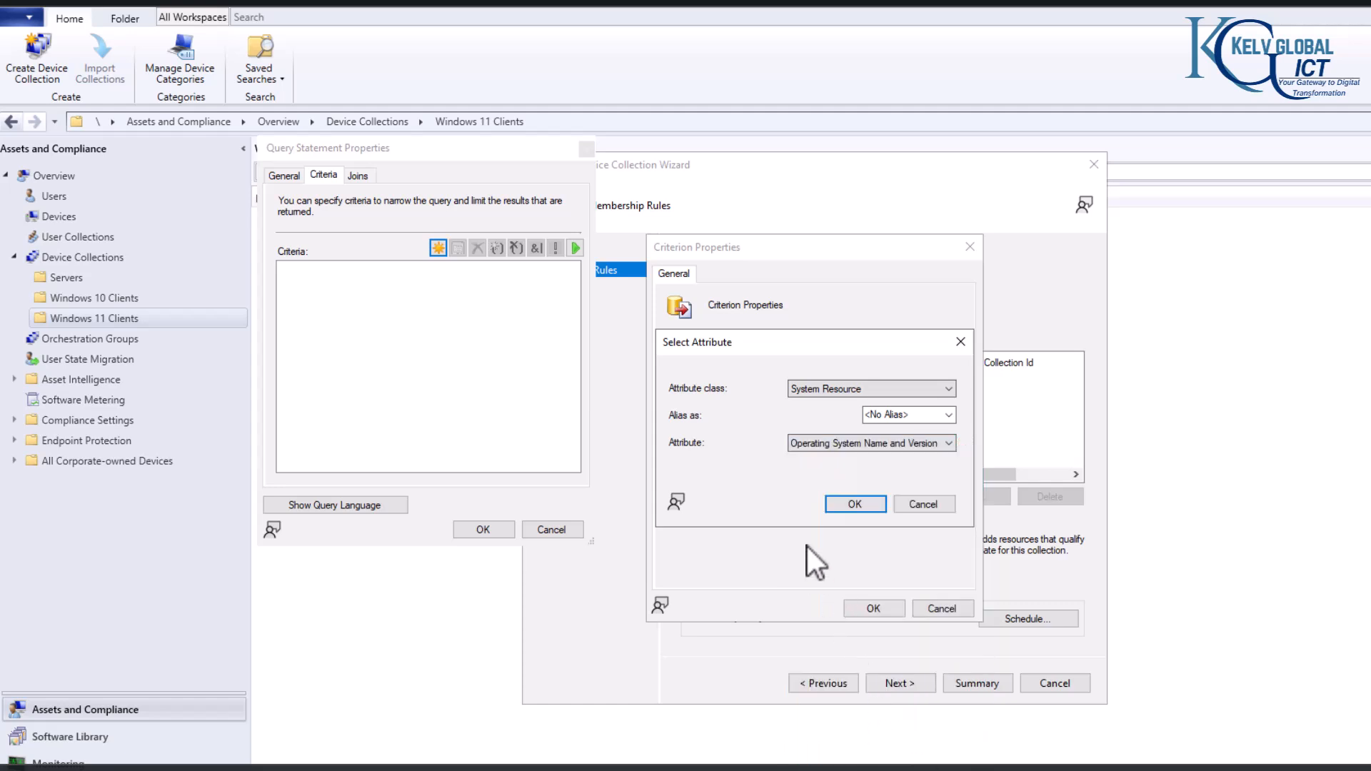
pyautogui.click(854, 503)
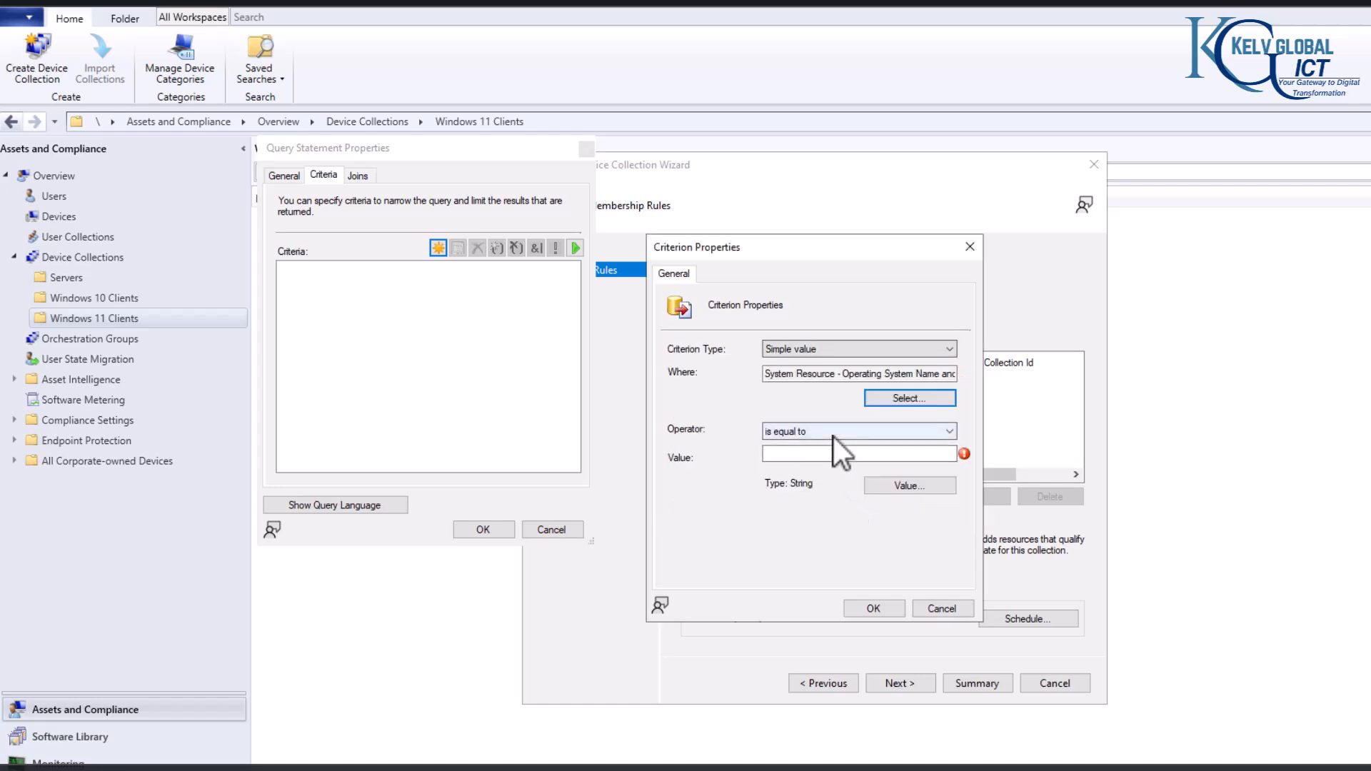
# Step: Set the criterion's value to Microsoft Windows NT Workstation 10.0 with the operator "is greater than or equal to"
pyautogui.click(897, 483)
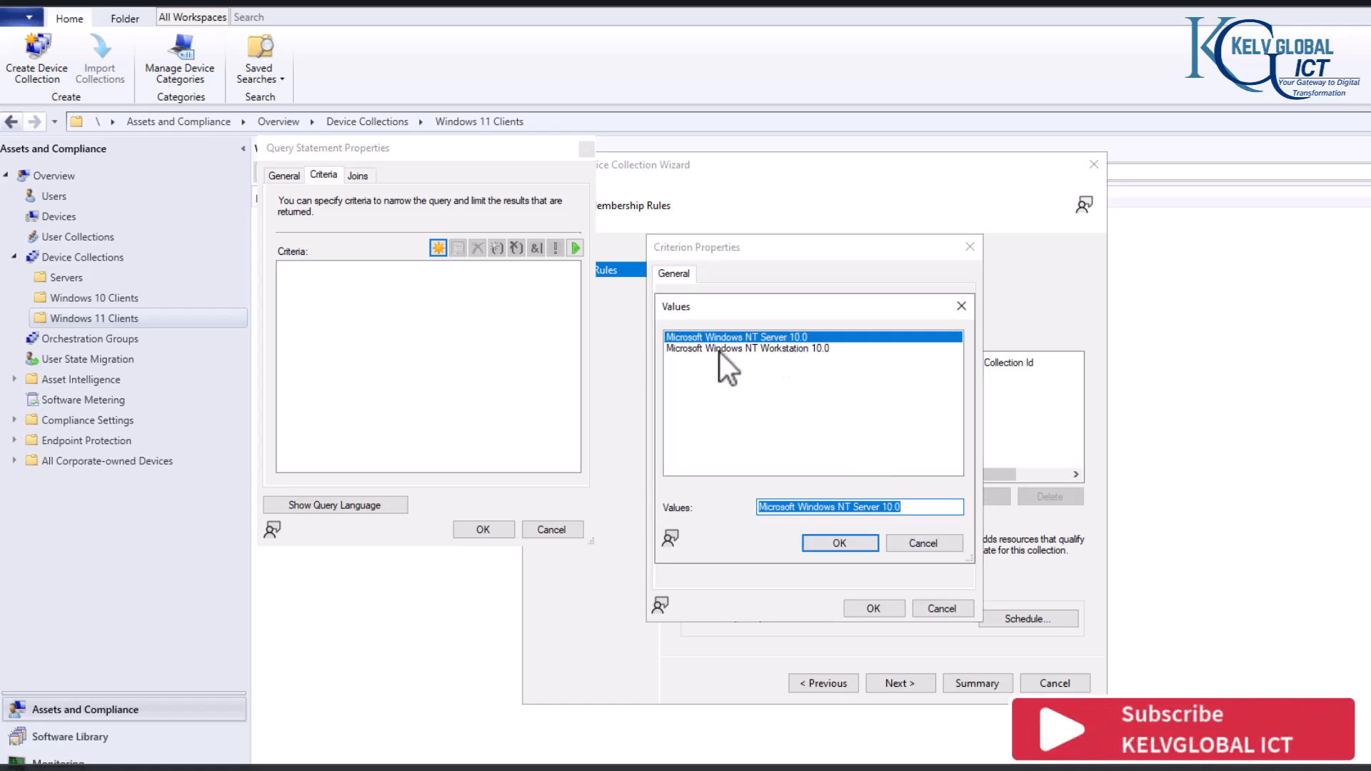
pyautogui.click(774, 349)
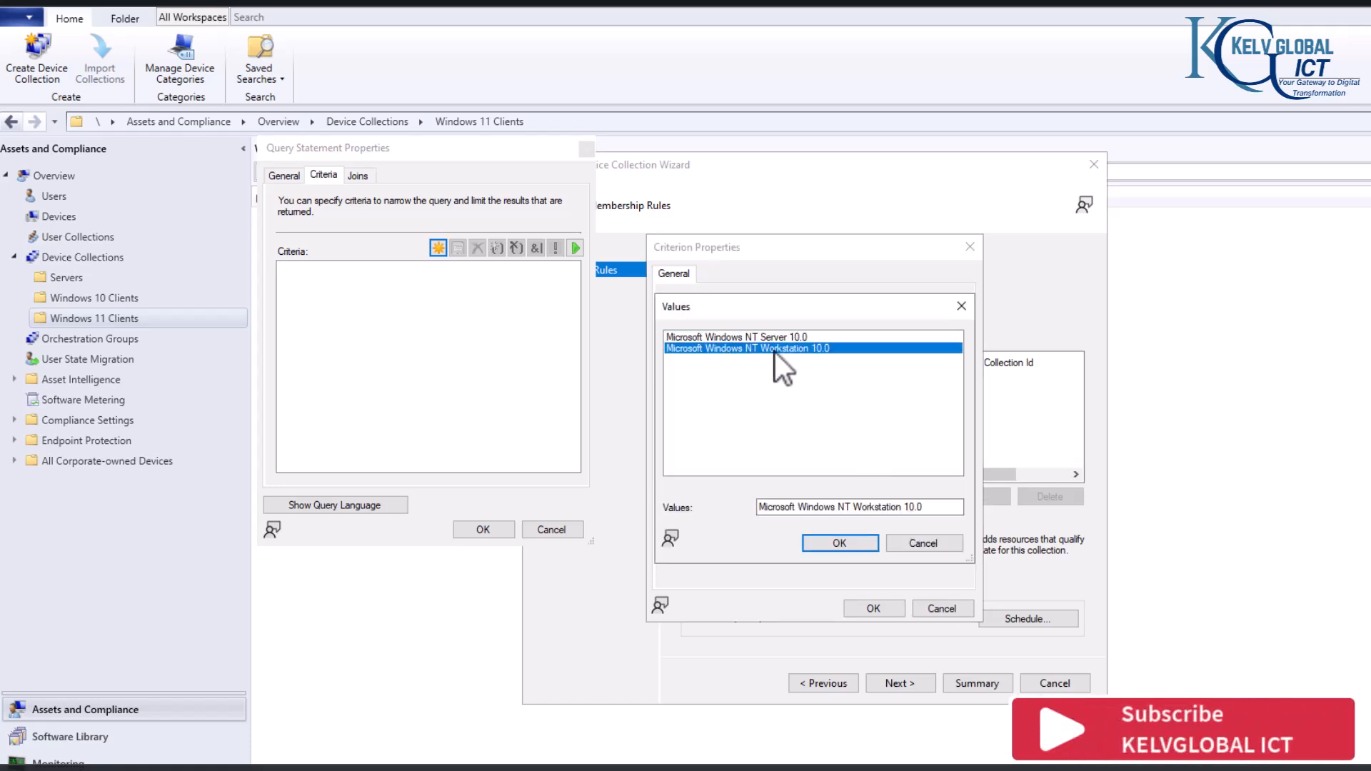
pyautogui.click(844, 547)
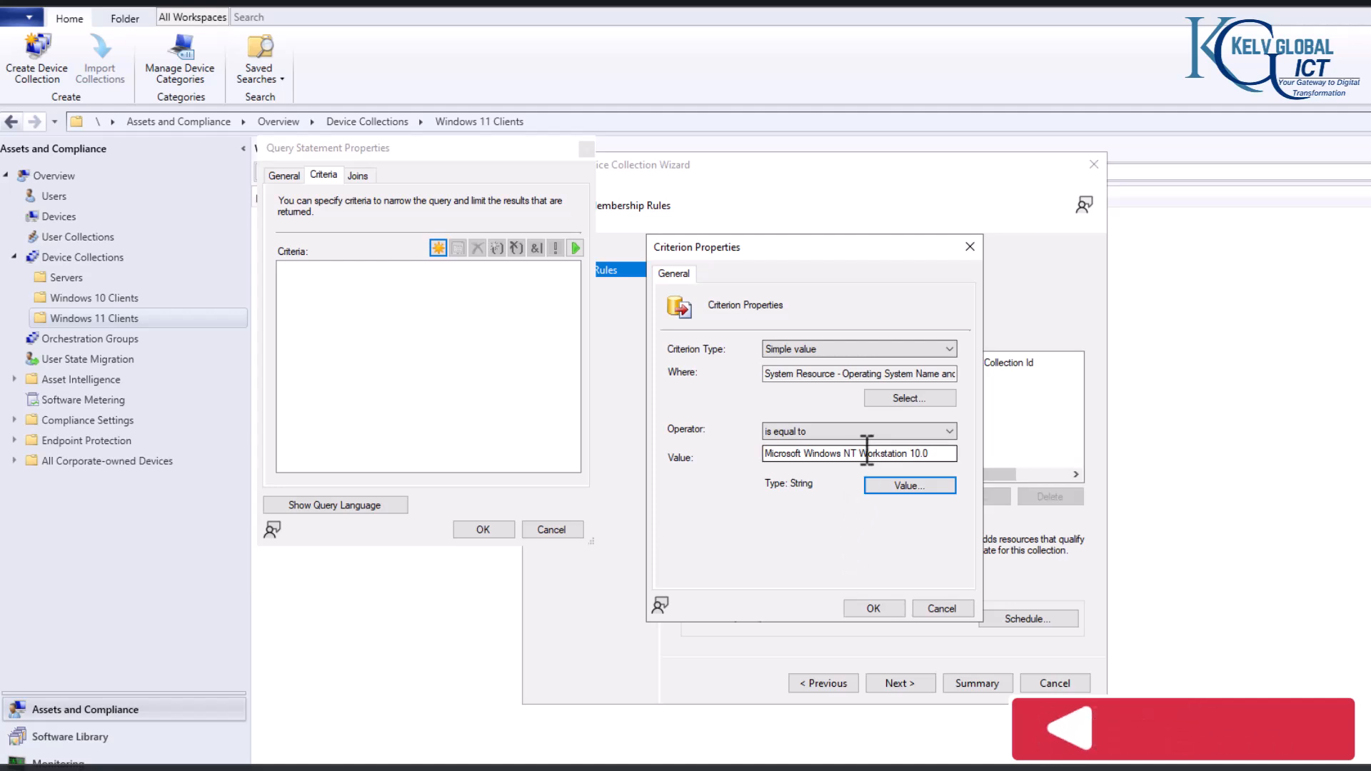
pyautogui.click(797, 429)
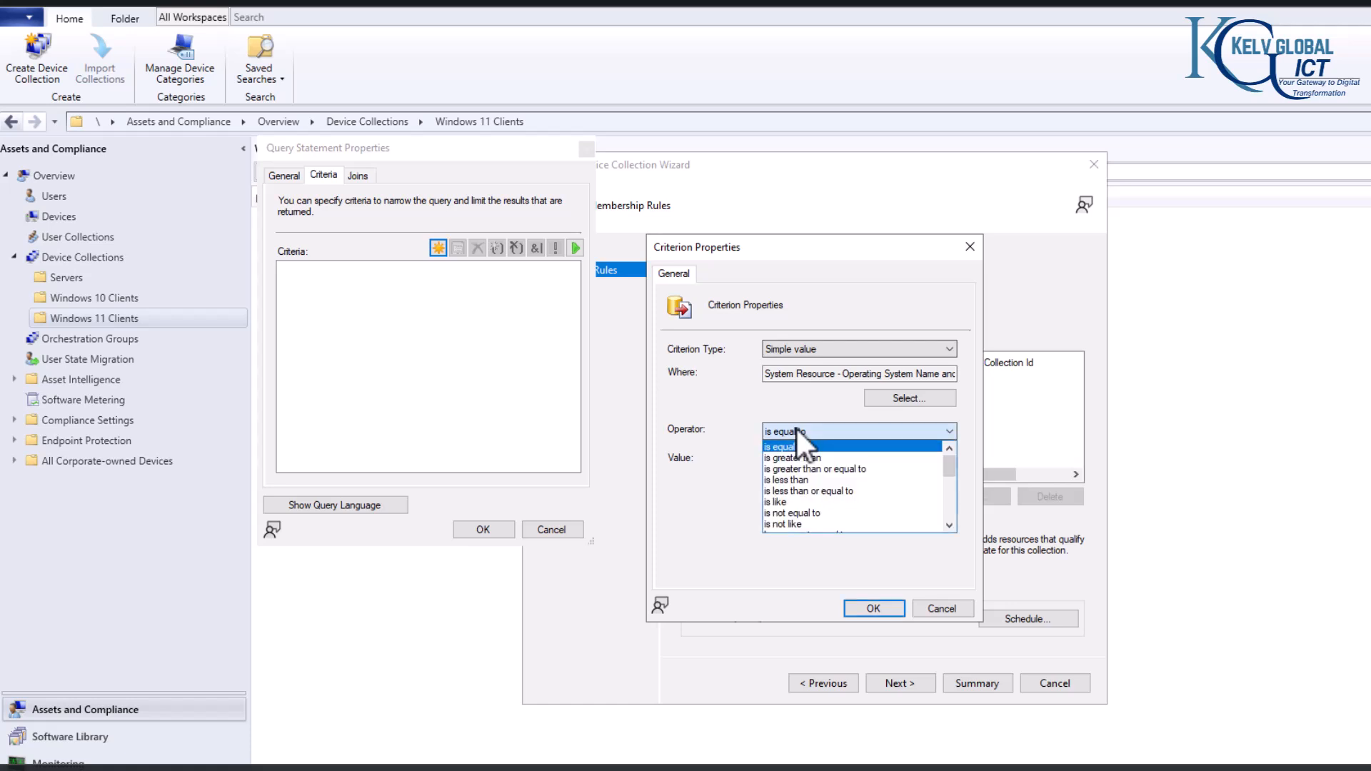
pyautogui.click(789, 470)
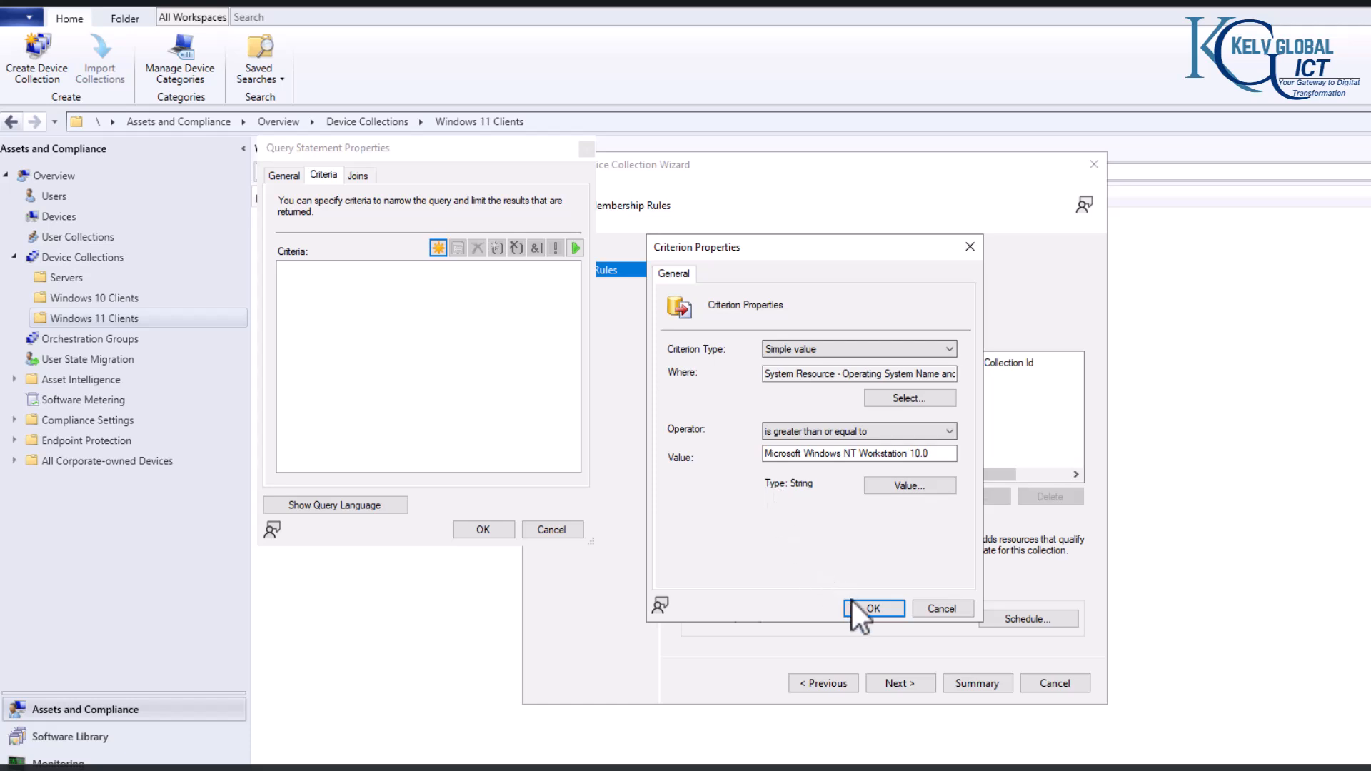
# Step: Save the operating system criterion and its query statement, and add Windows-11-Rule to the collection's membership rules
pyautogui.click(870, 608)
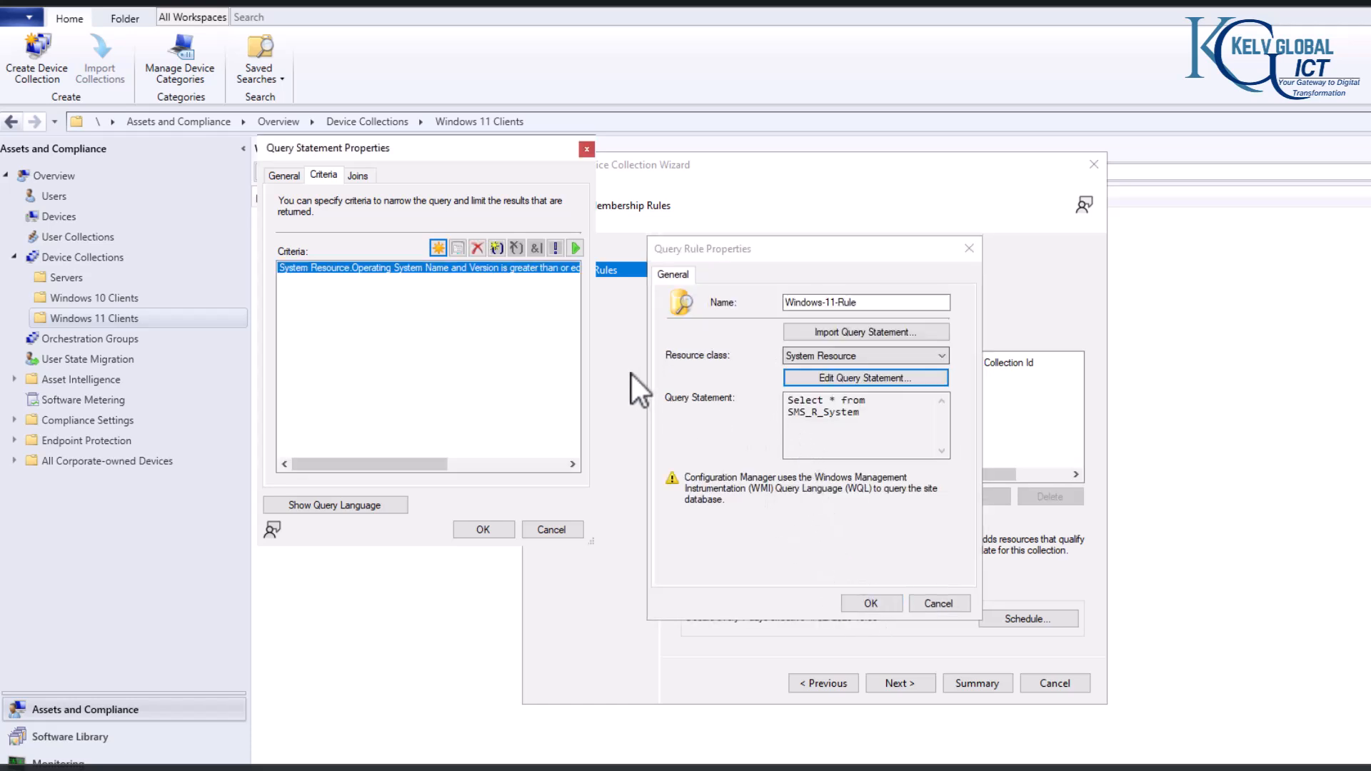
pyautogui.click(483, 528)
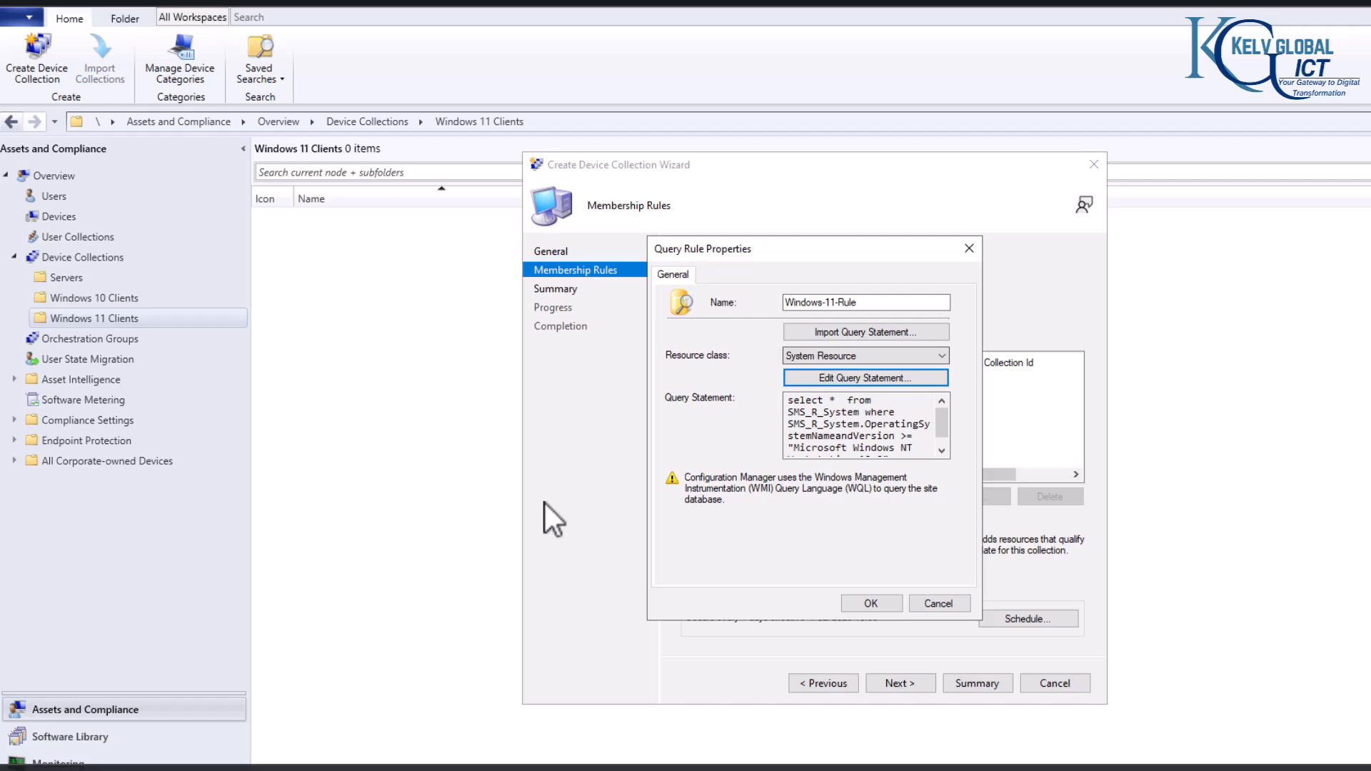
pyautogui.click(864, 606)
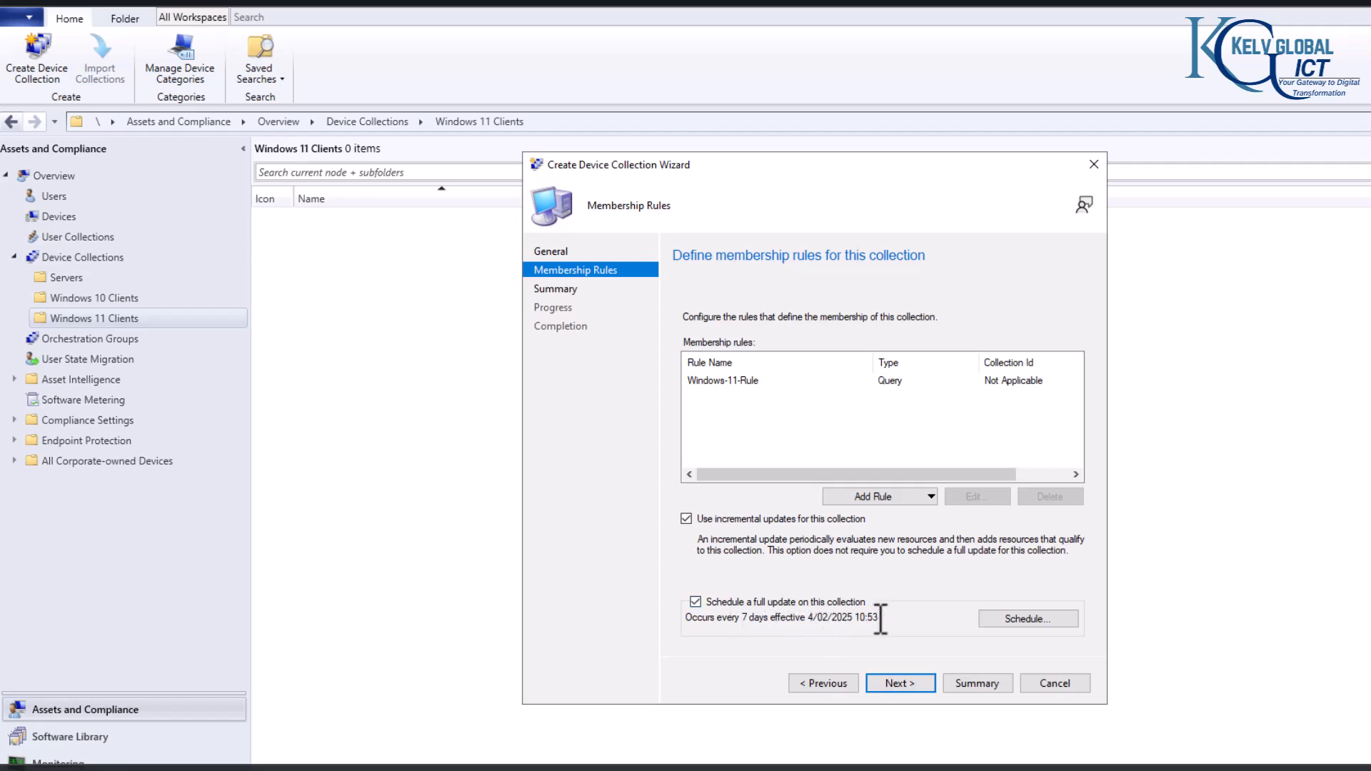
# Step: Reduce the custom recurrence interval, in days, of the collection's full update schedule
pyautogui.click(1031, 620)
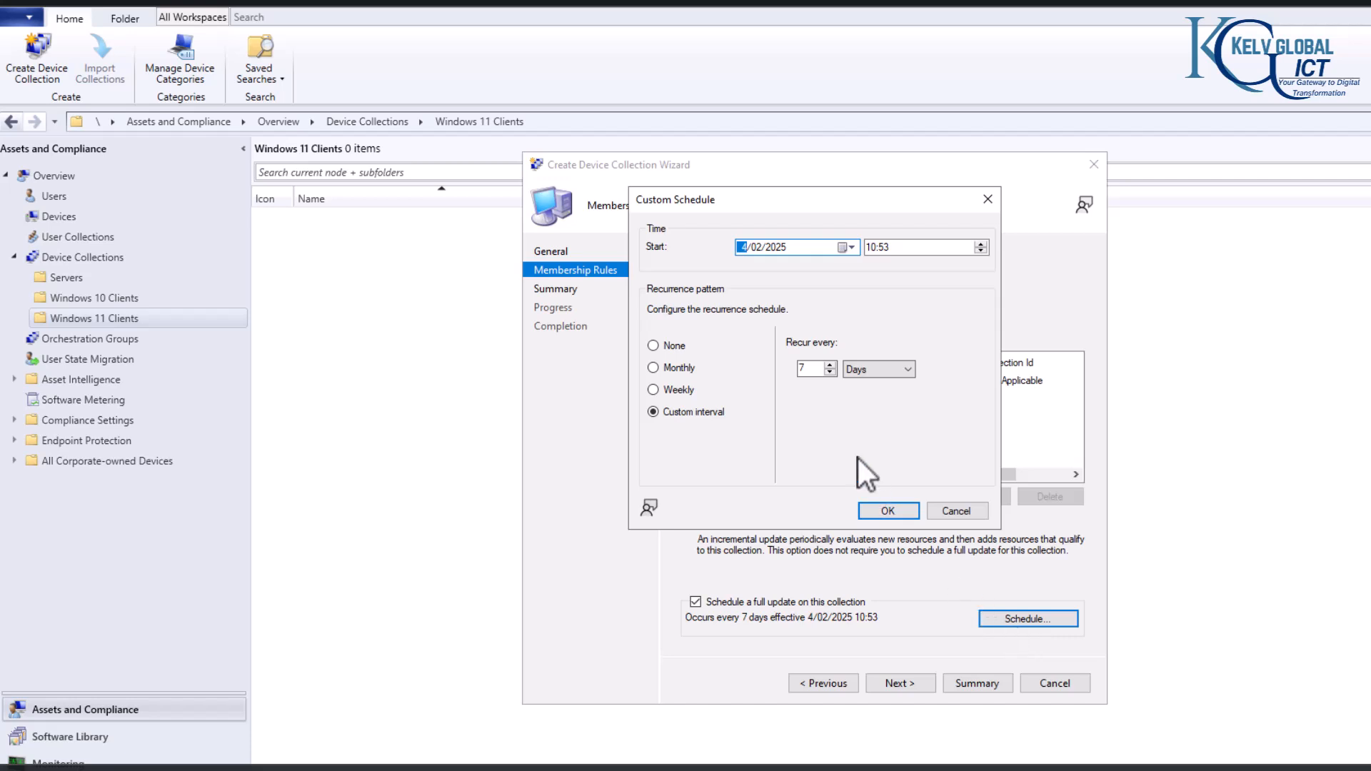
pyautogui.click(831, 373)
pyautogui.click(885, 511)
# Step: Accept the membership rules and summary to create the Windows 11 Devices collection, and close the wizard
pyautogui.click(900, 686)
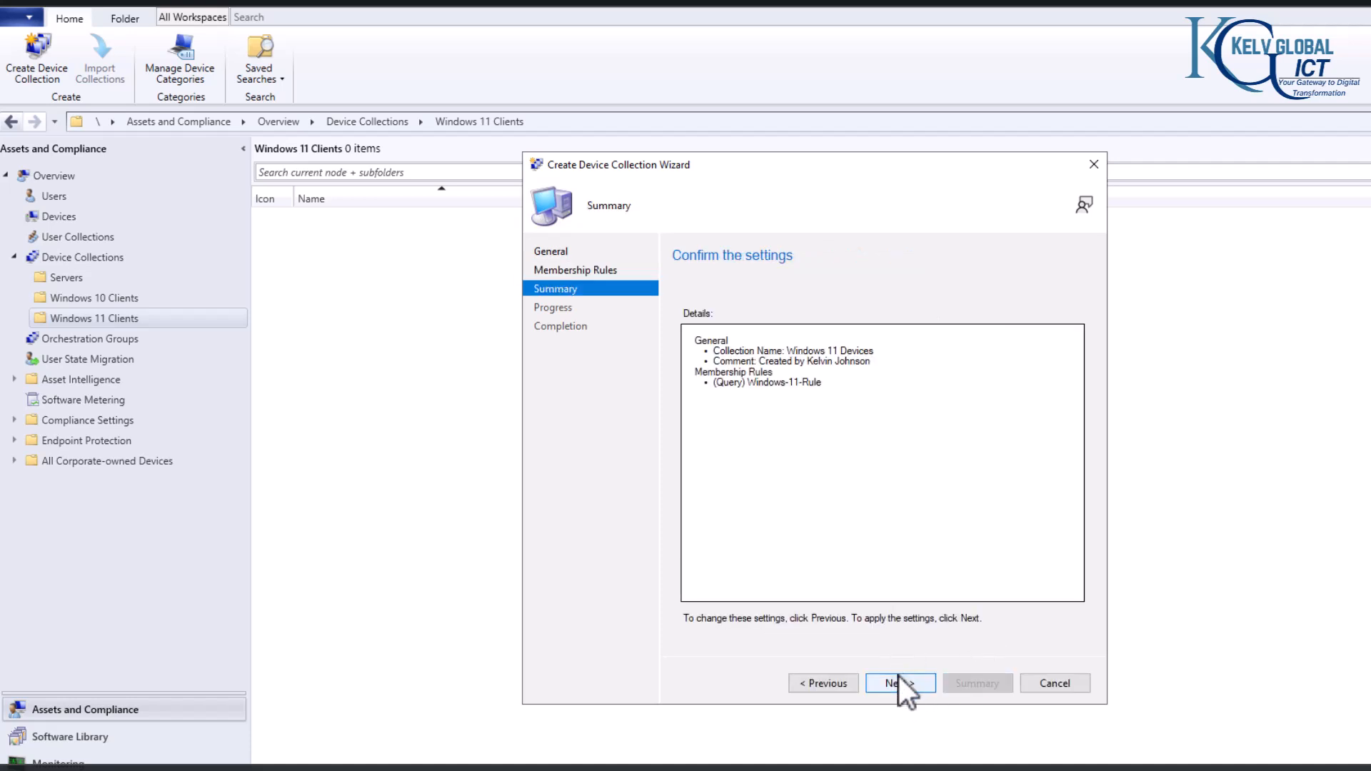
pyautogui.click(898, 679)
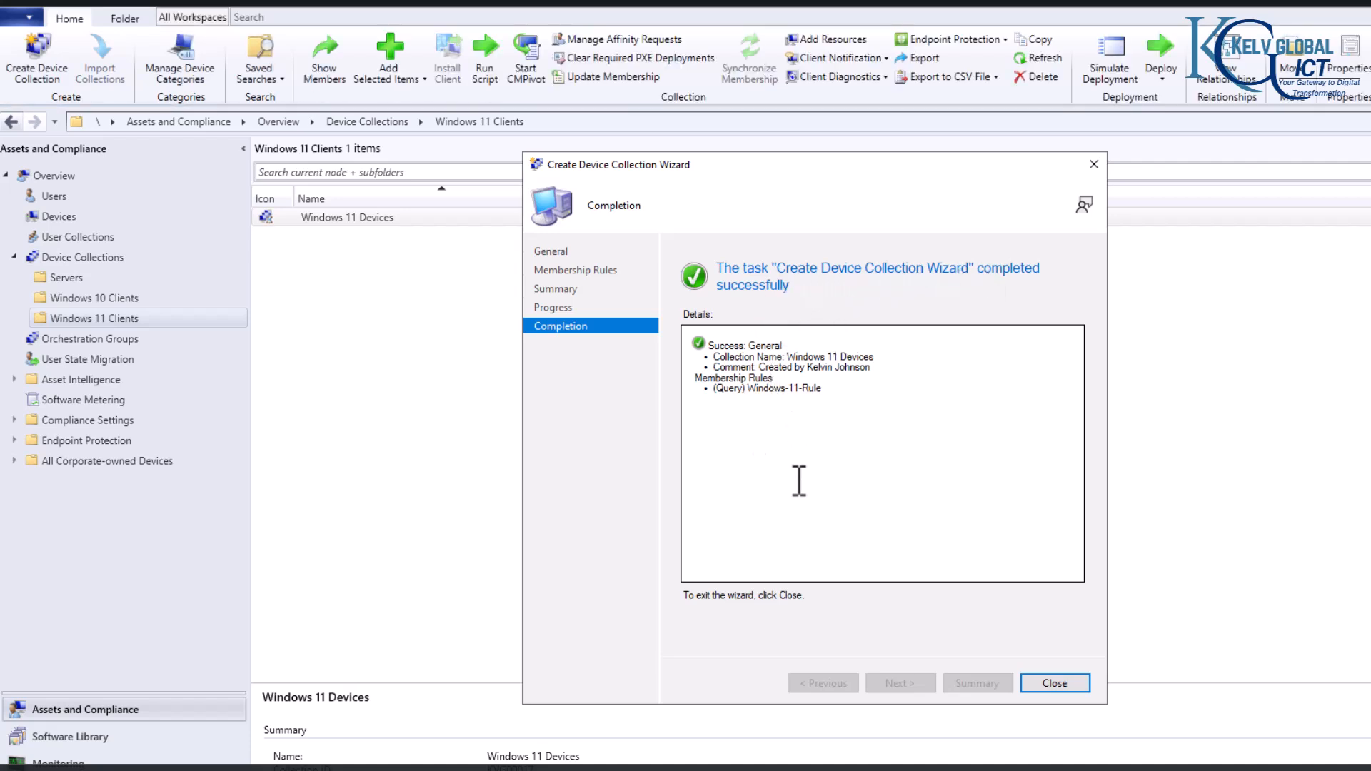
pyautogui.click(1047, 682)
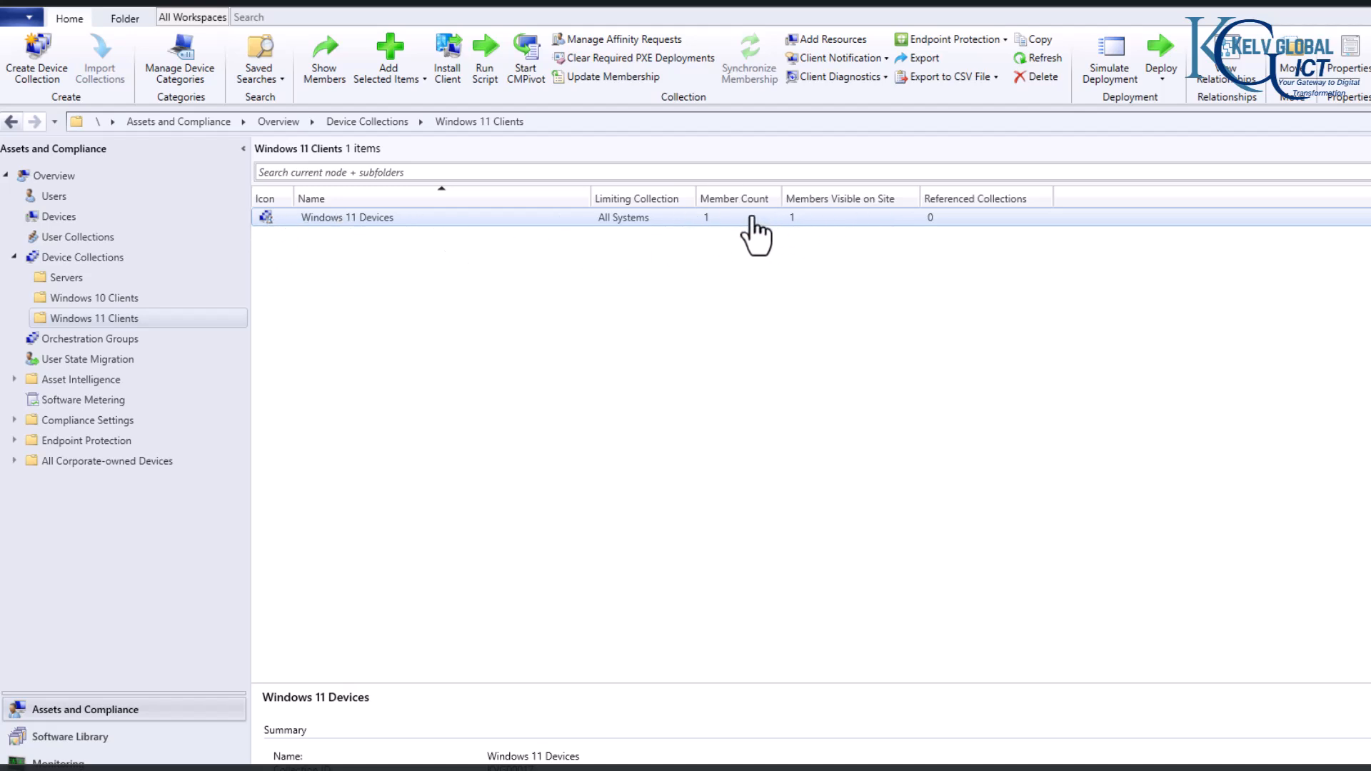
# Step: Show the members of the Windows 11 Devices collection
pyautogui.click(385, 219)
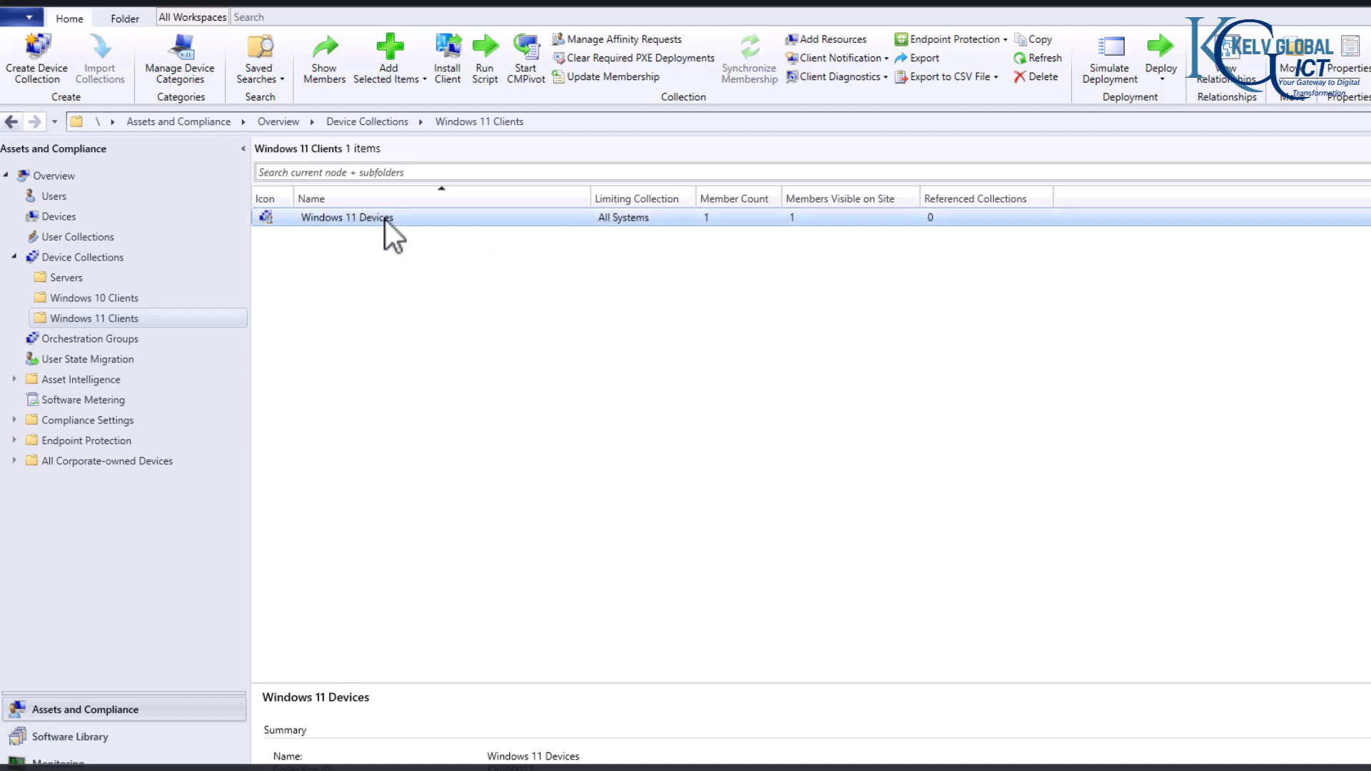
pyautogui.rightClick(384, 220)
pyautogui.click(431, 233)
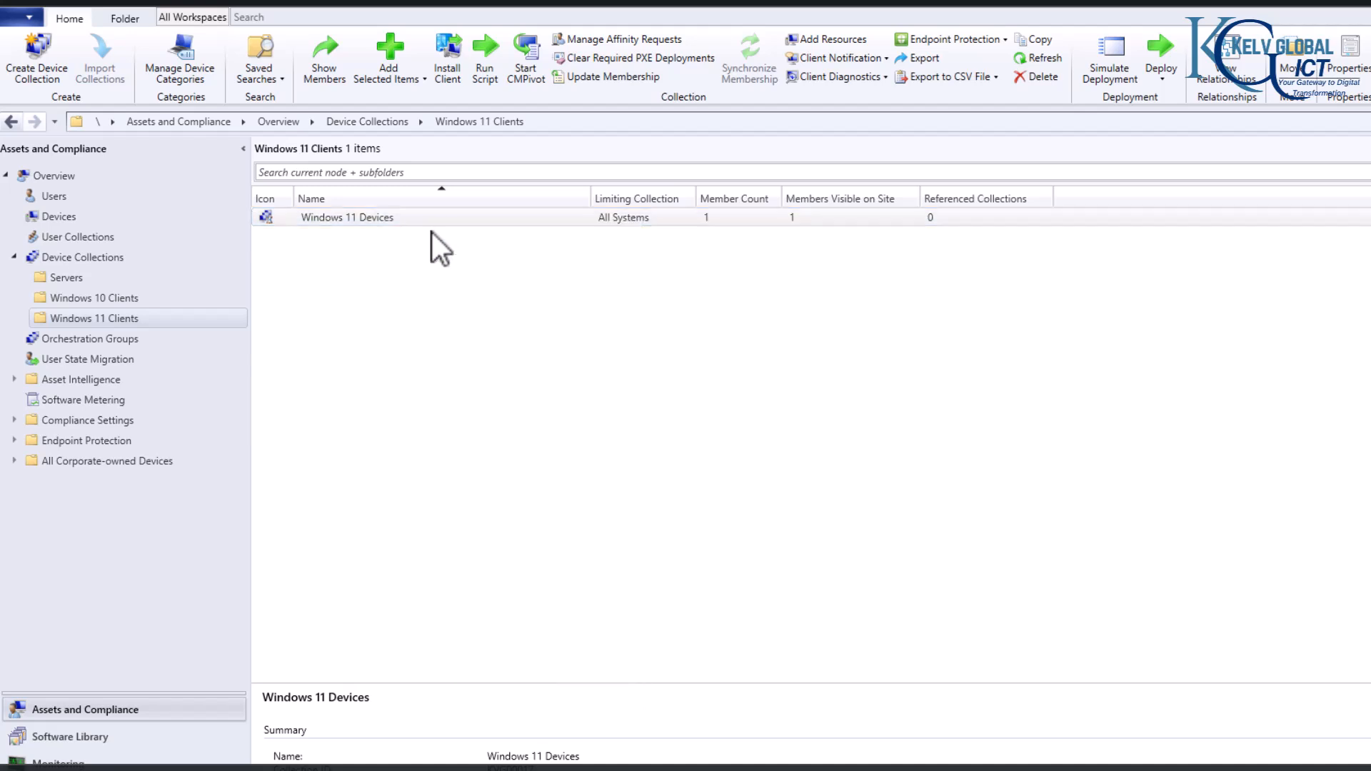